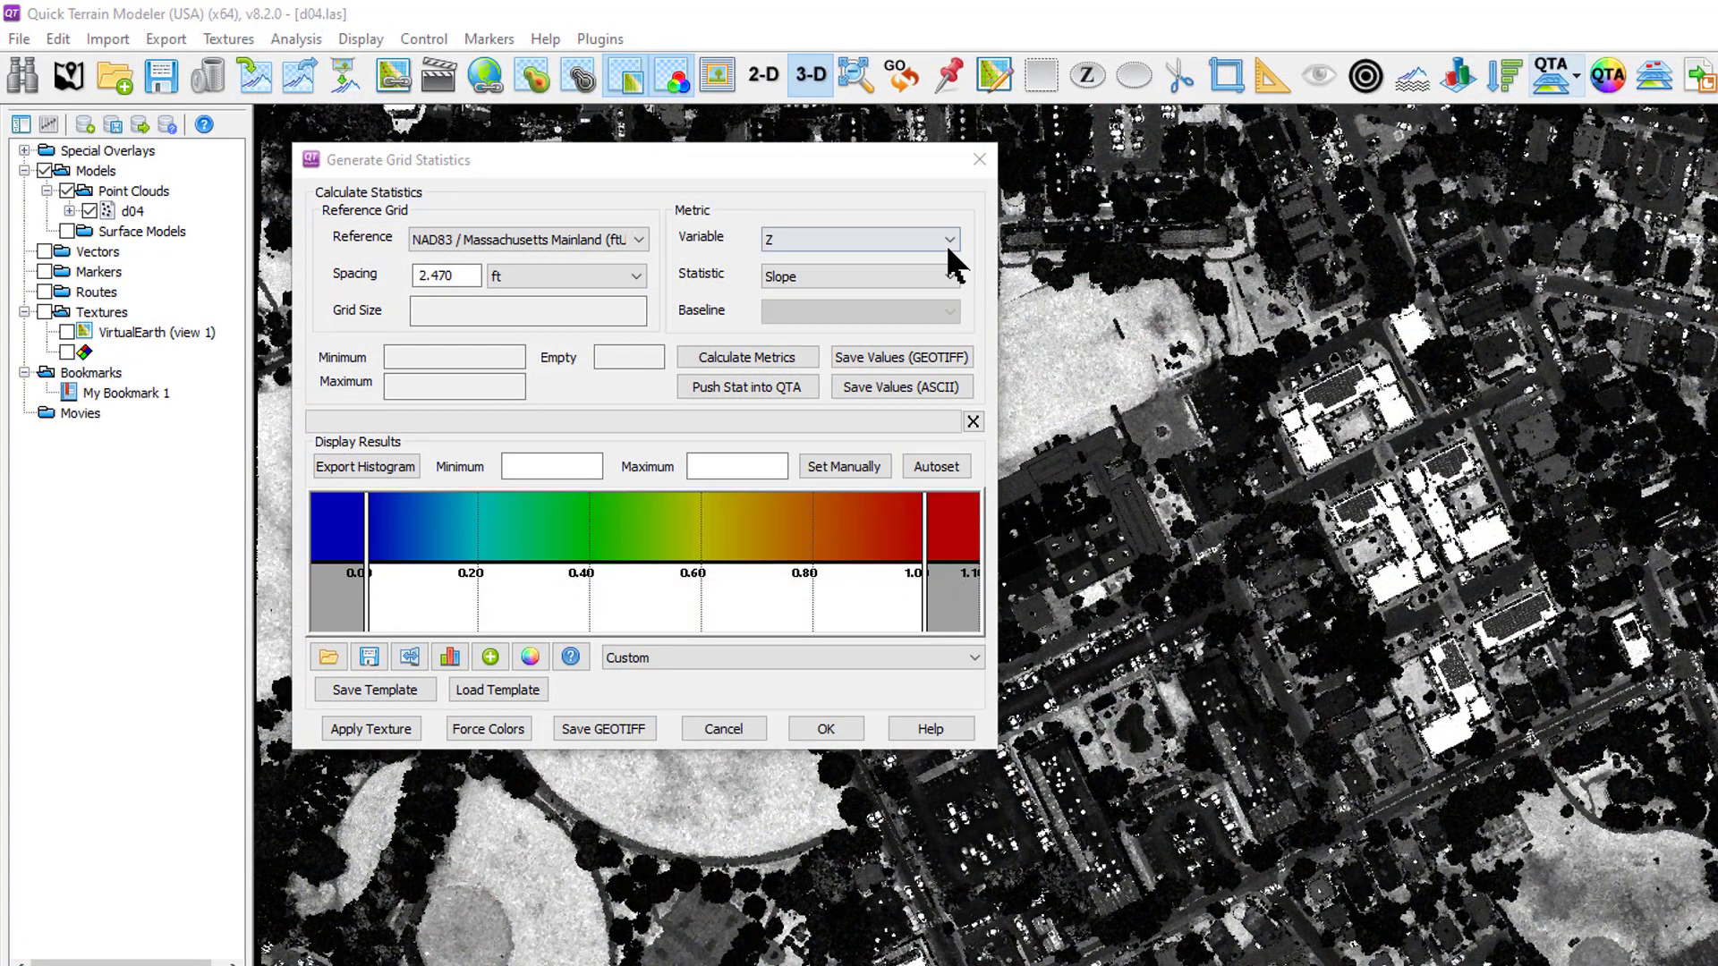
Compute Density (ppm^2) grid statistics for d04 to colour it blue-to-red by point density
left_click(946, 248)
scroll(930, 268, "up", 2)
left_click(921, 278)
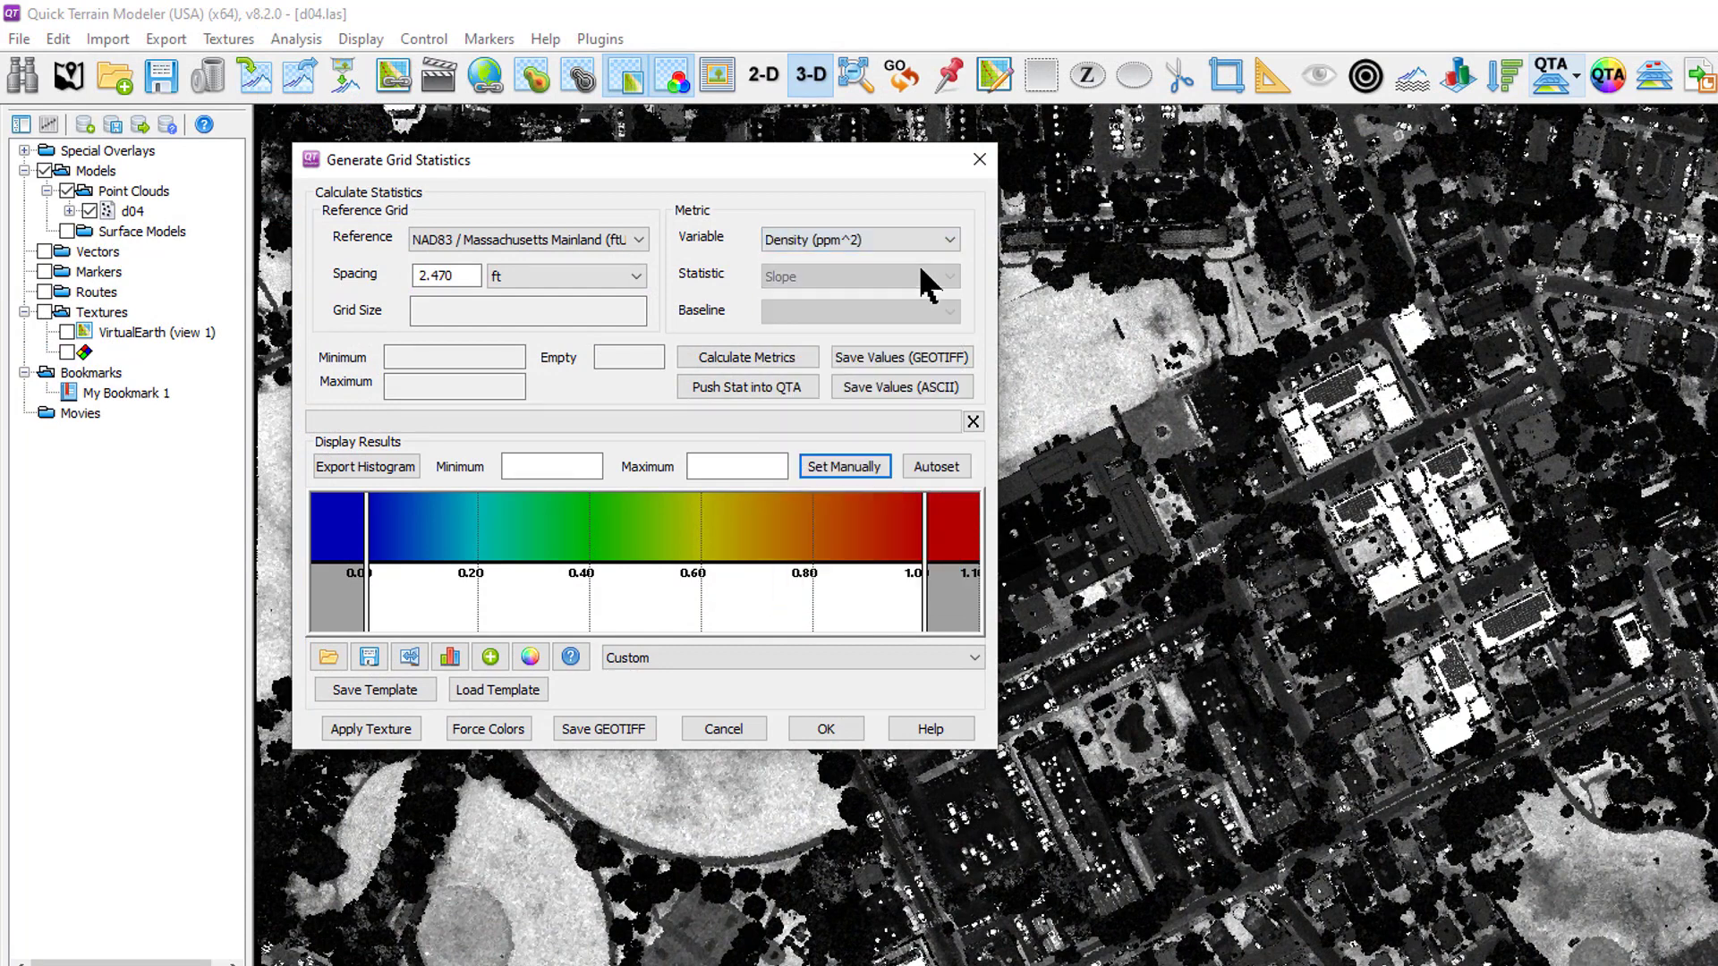
left_click(799, 358)
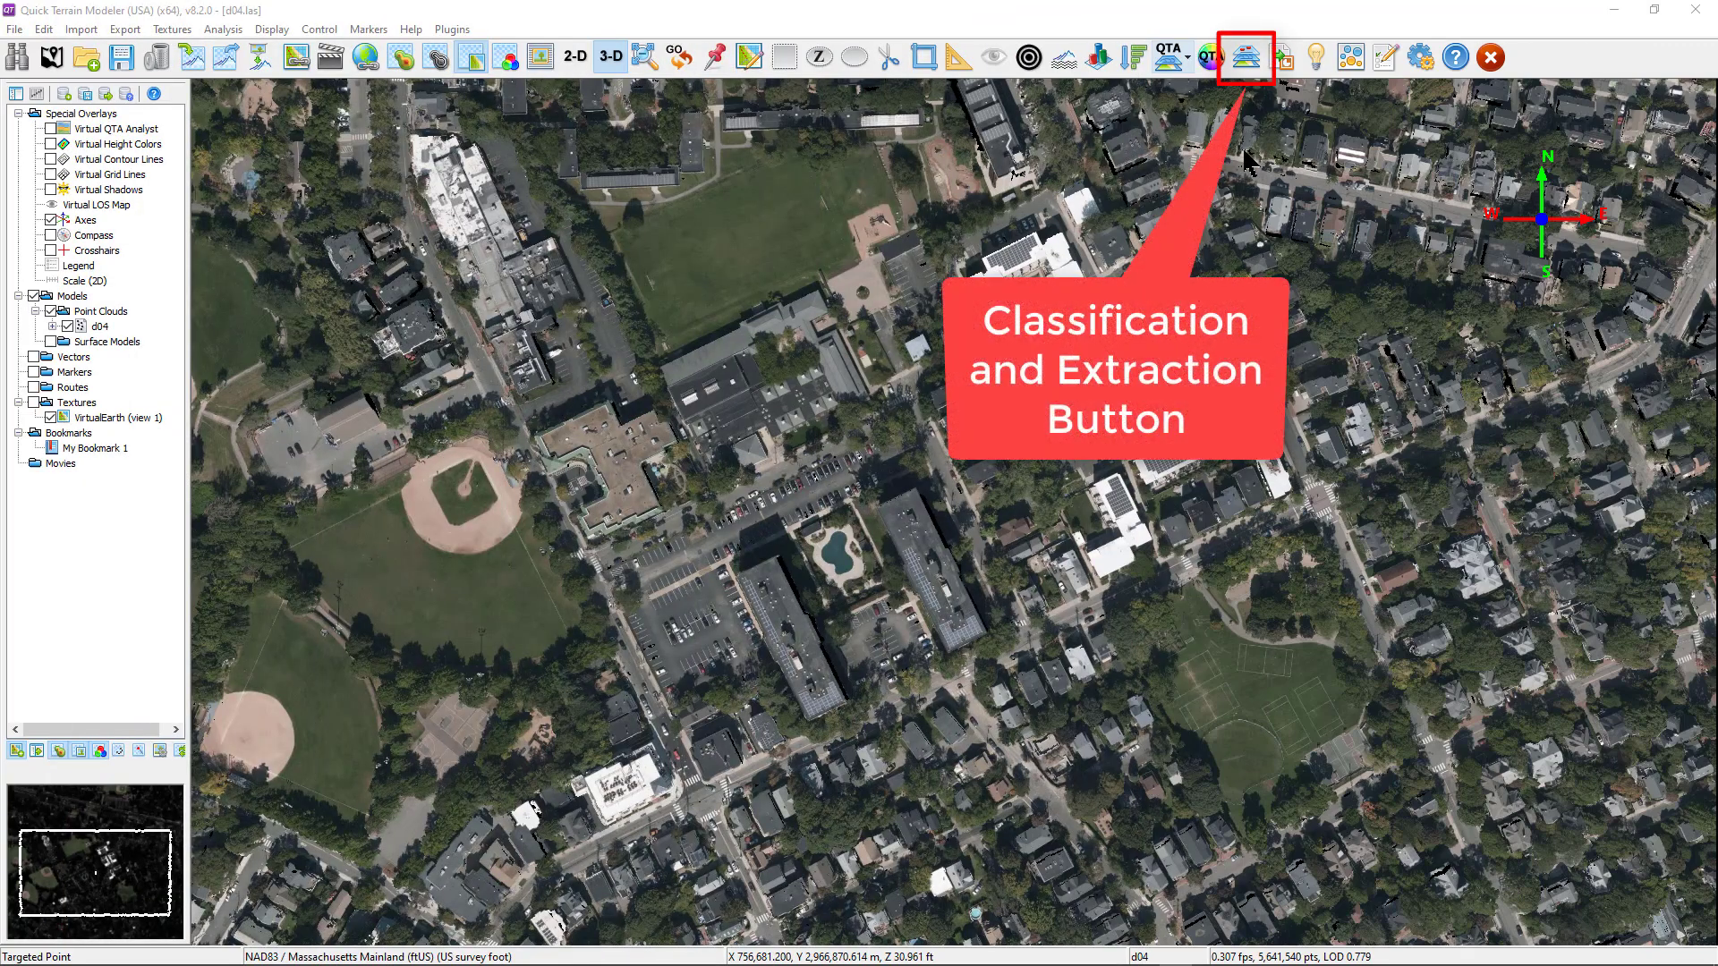
Open the Classification and Extraction tool and move its window aside to reveal the layer tree
left_click(1247, 59)
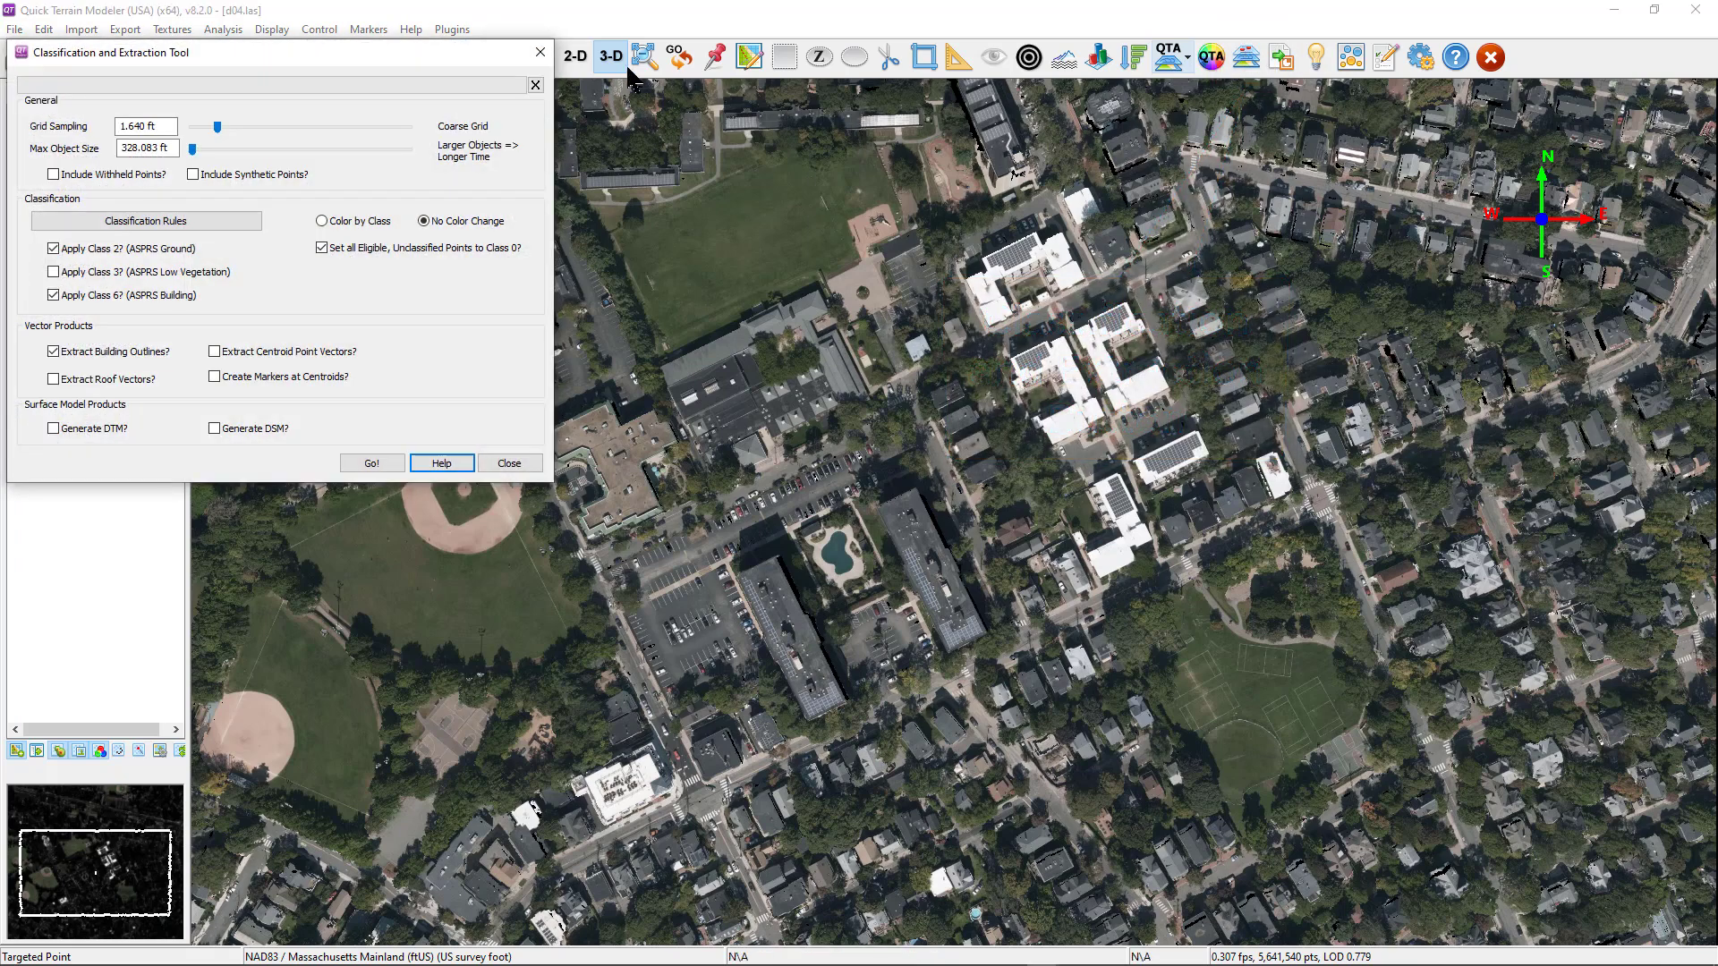
left_click_drag(512, 55, 742, 130)
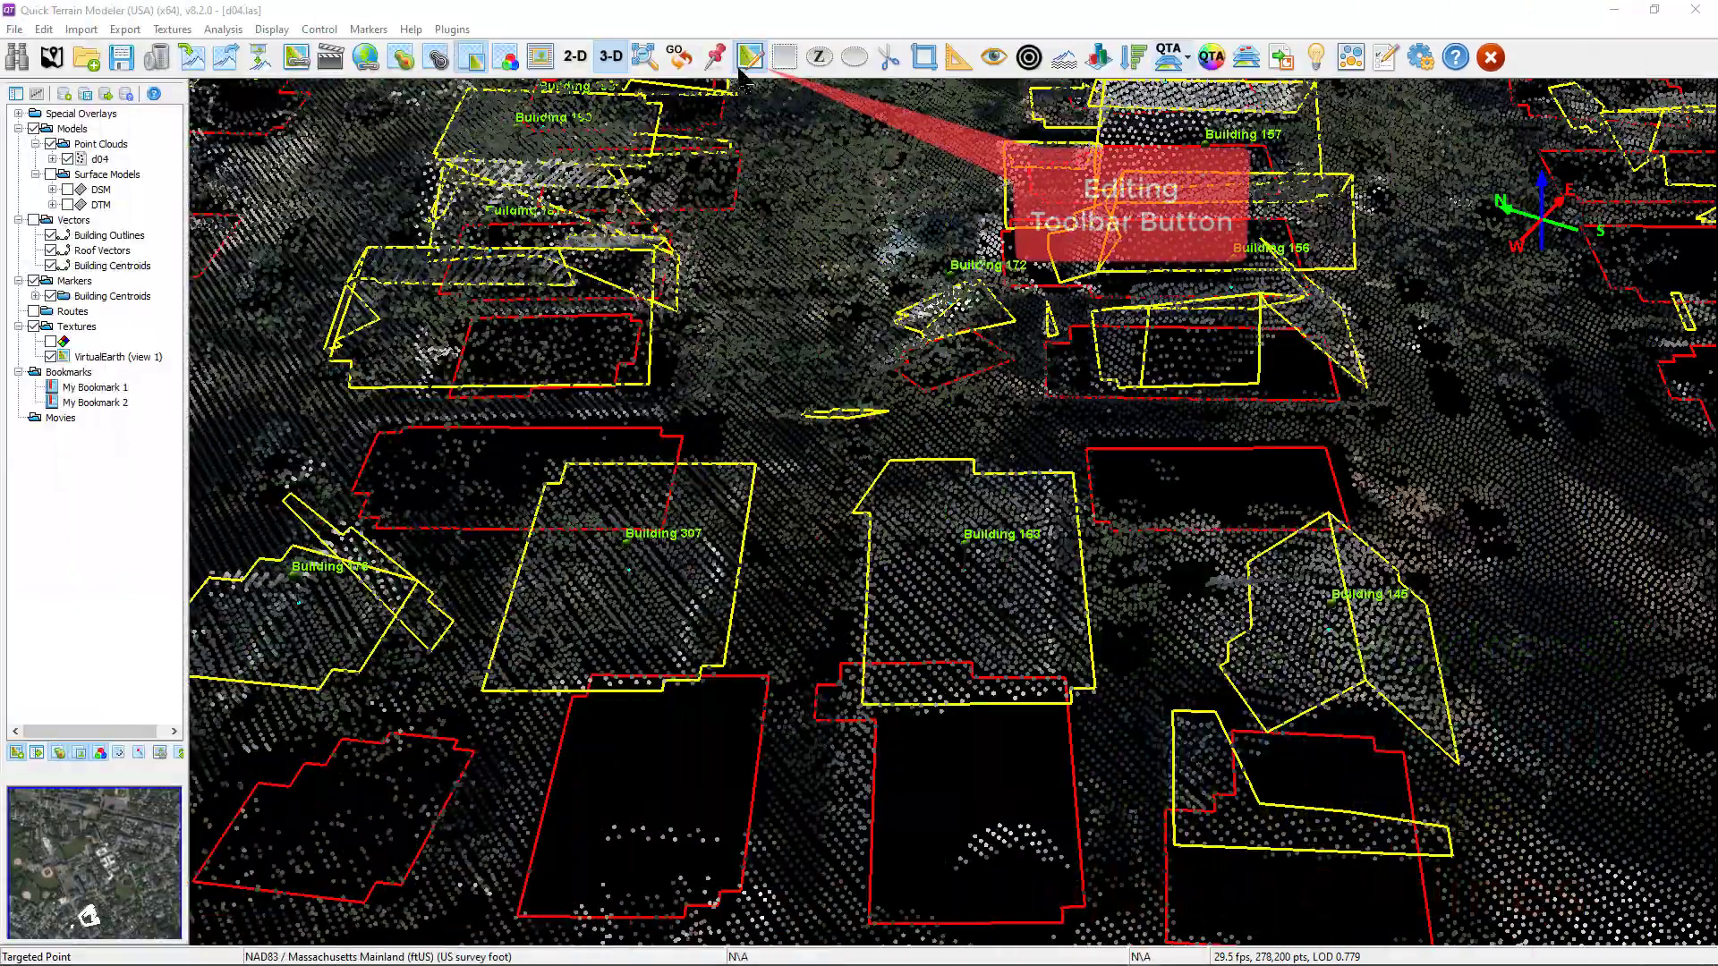
Delete the unwanted roof vector by enclosing it in a polygon selection
left_click(746, 59)
left_click(660, 274)
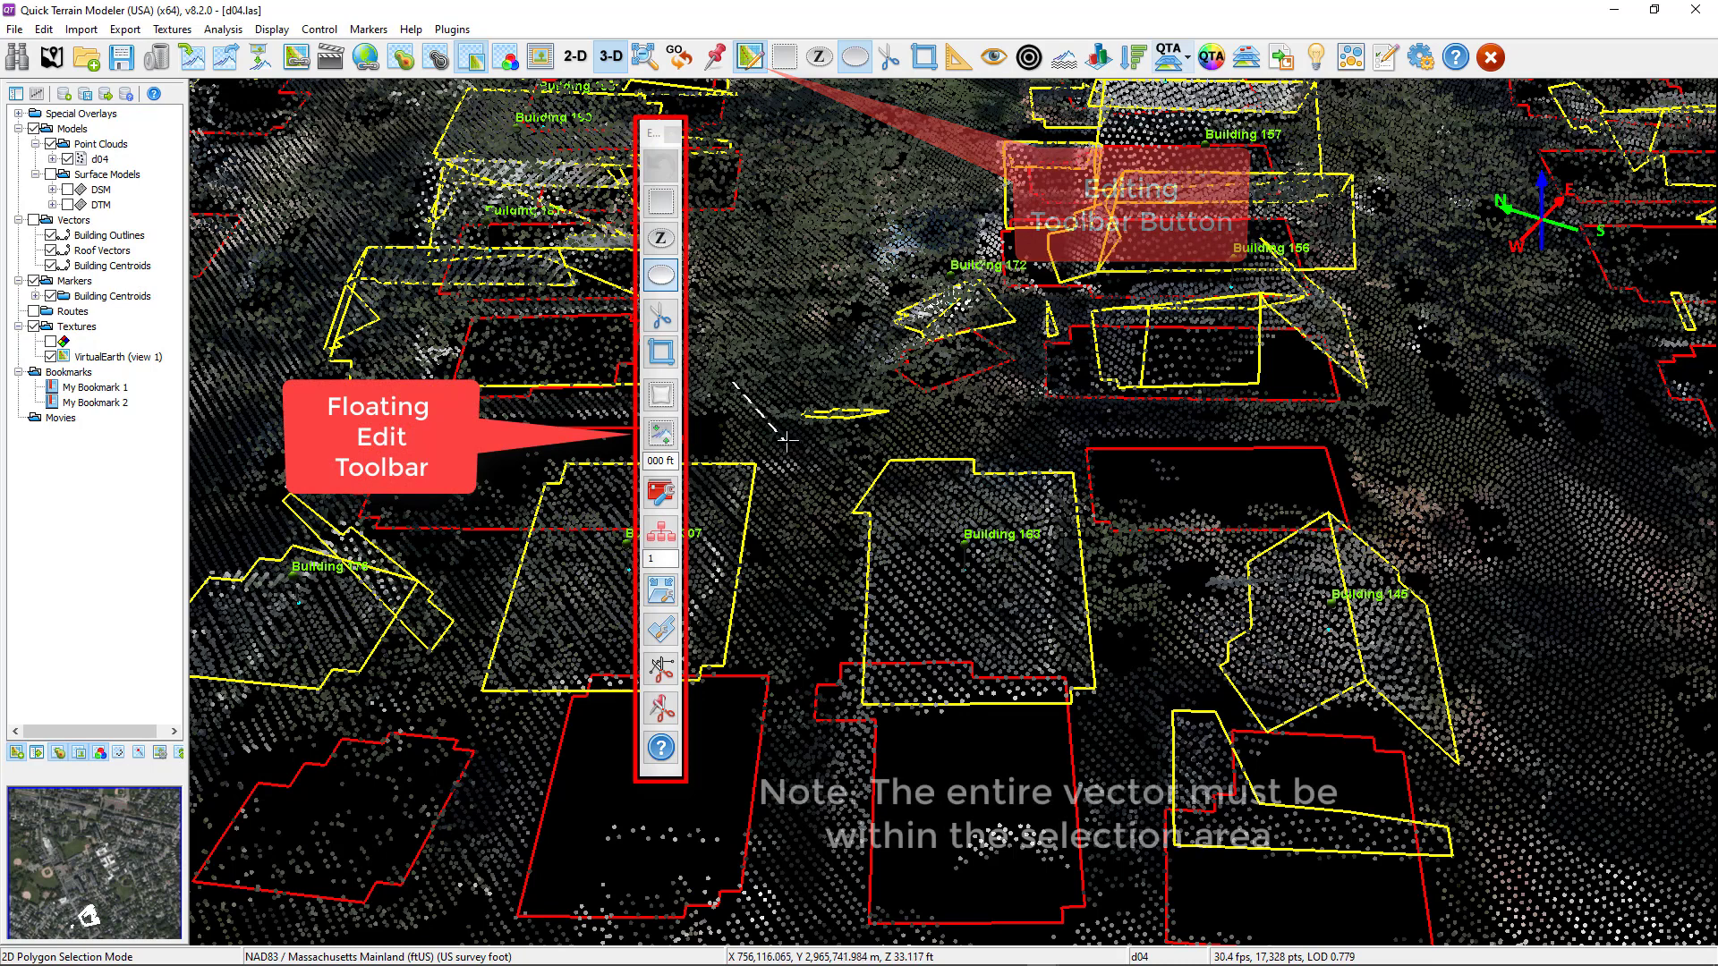
left_click(734, 383)
left_click(792, 452)
left_click(884, 444)
left_click(913, 428)
left_click(897, 376)
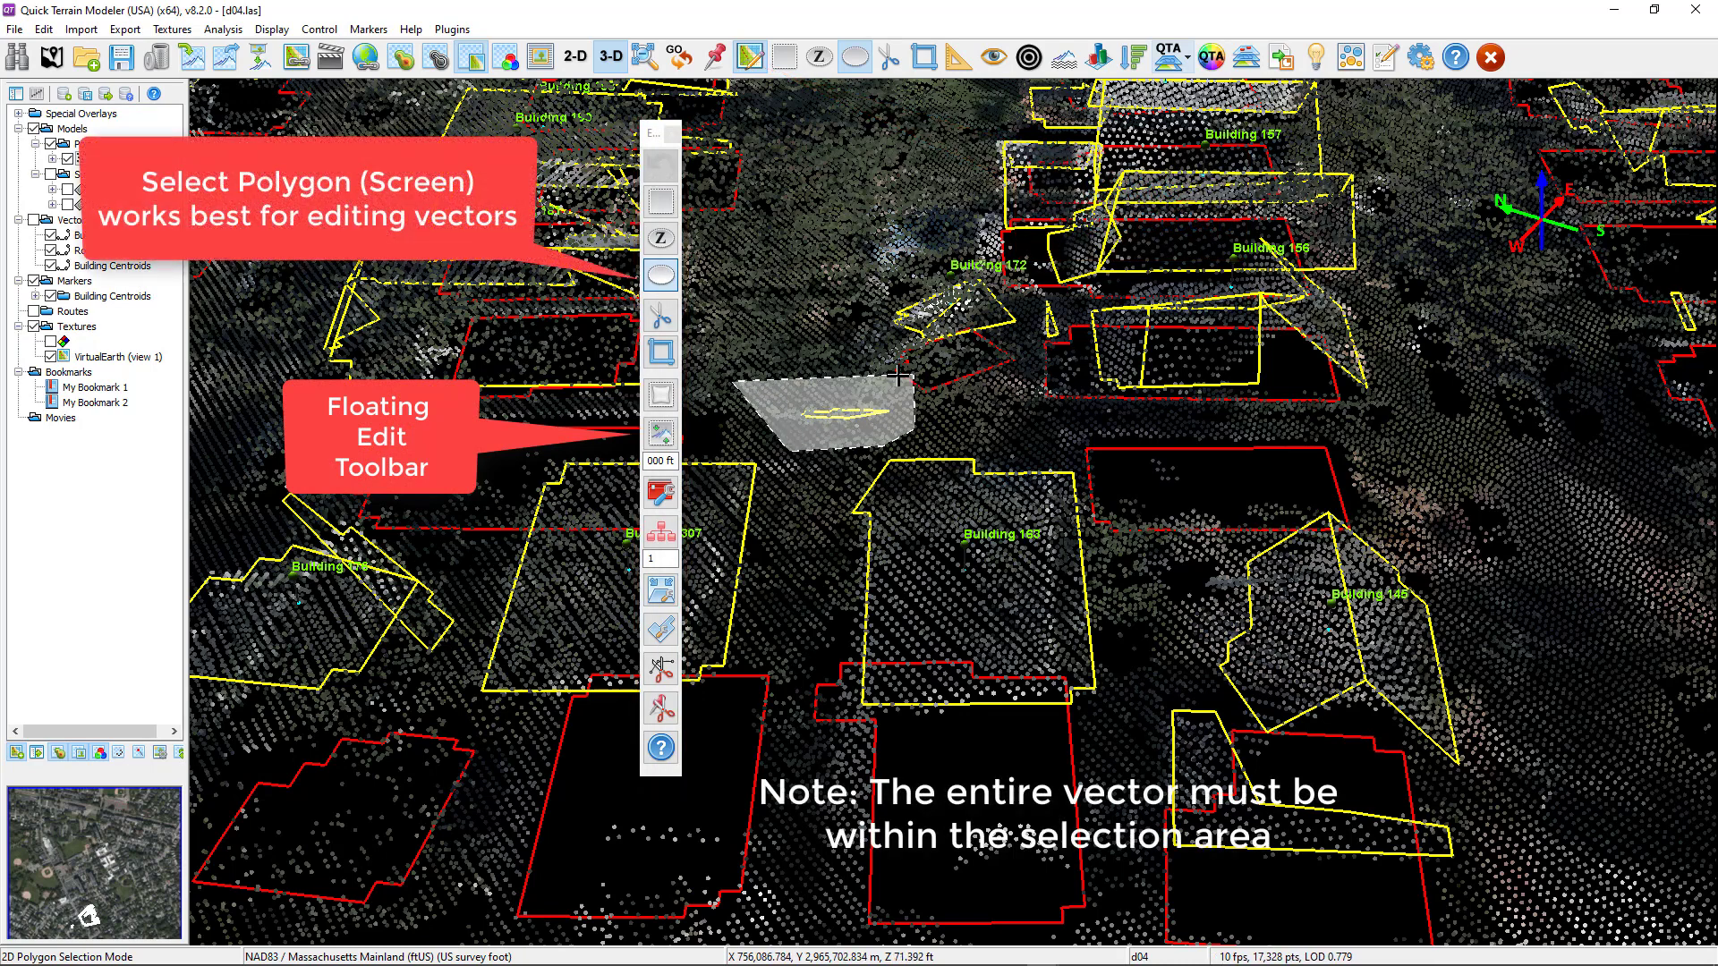
left_click(821, 359)
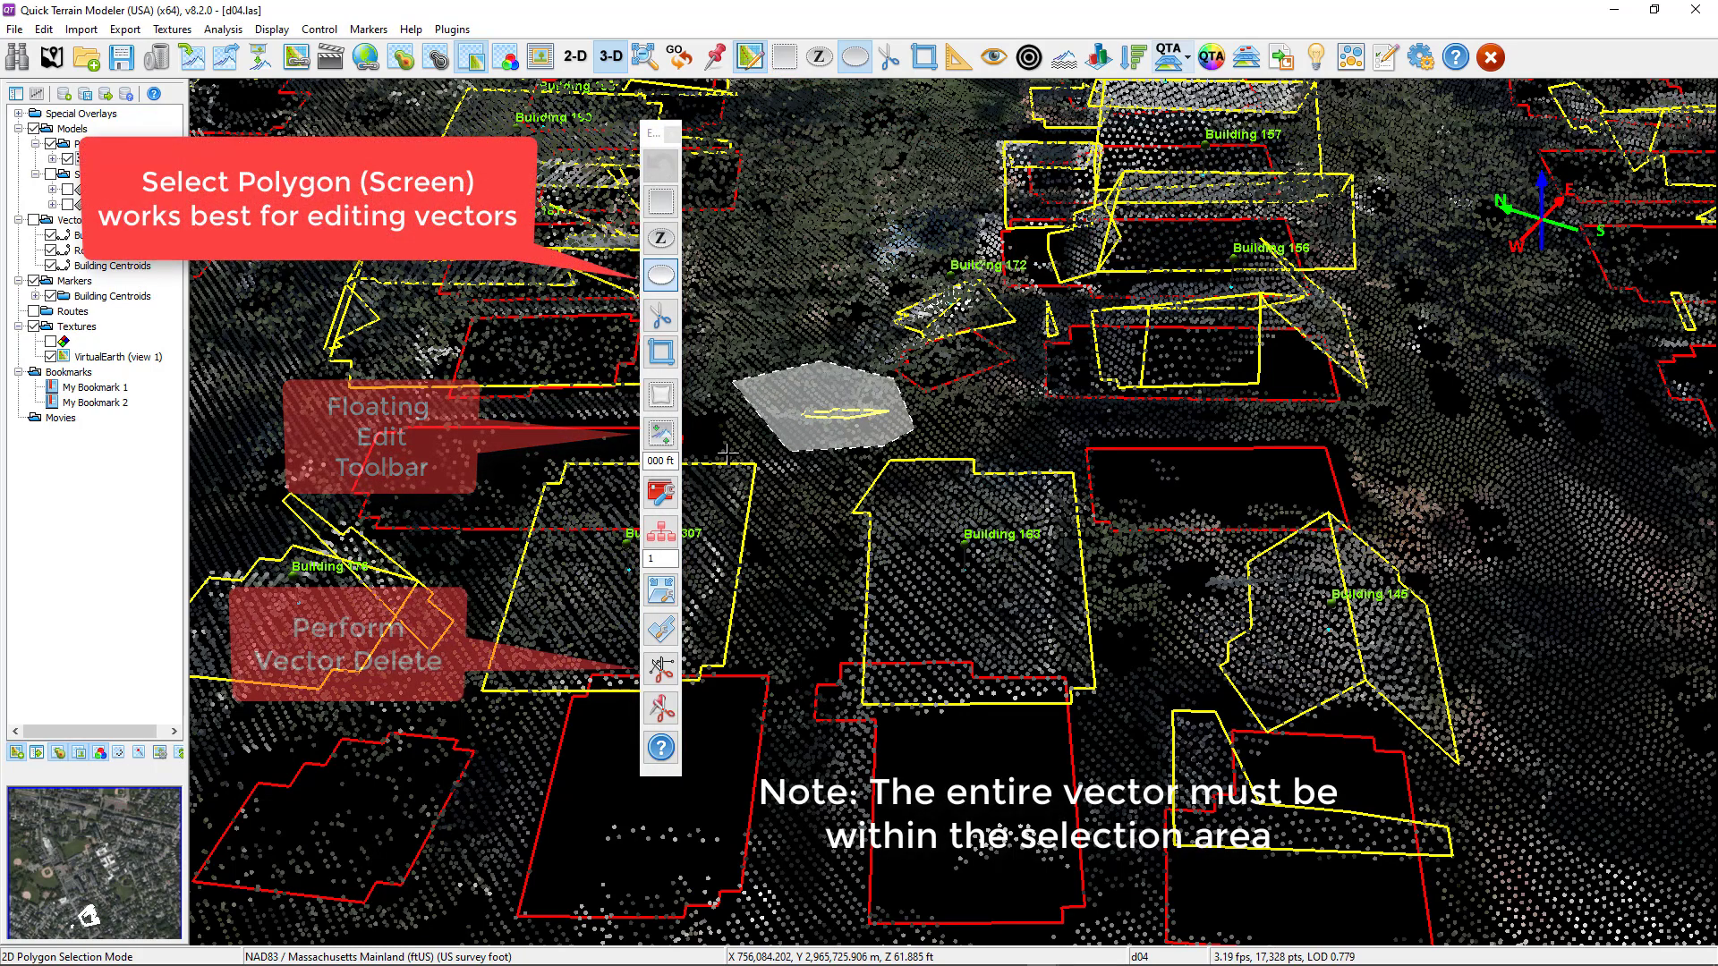
left_click(668, 670)
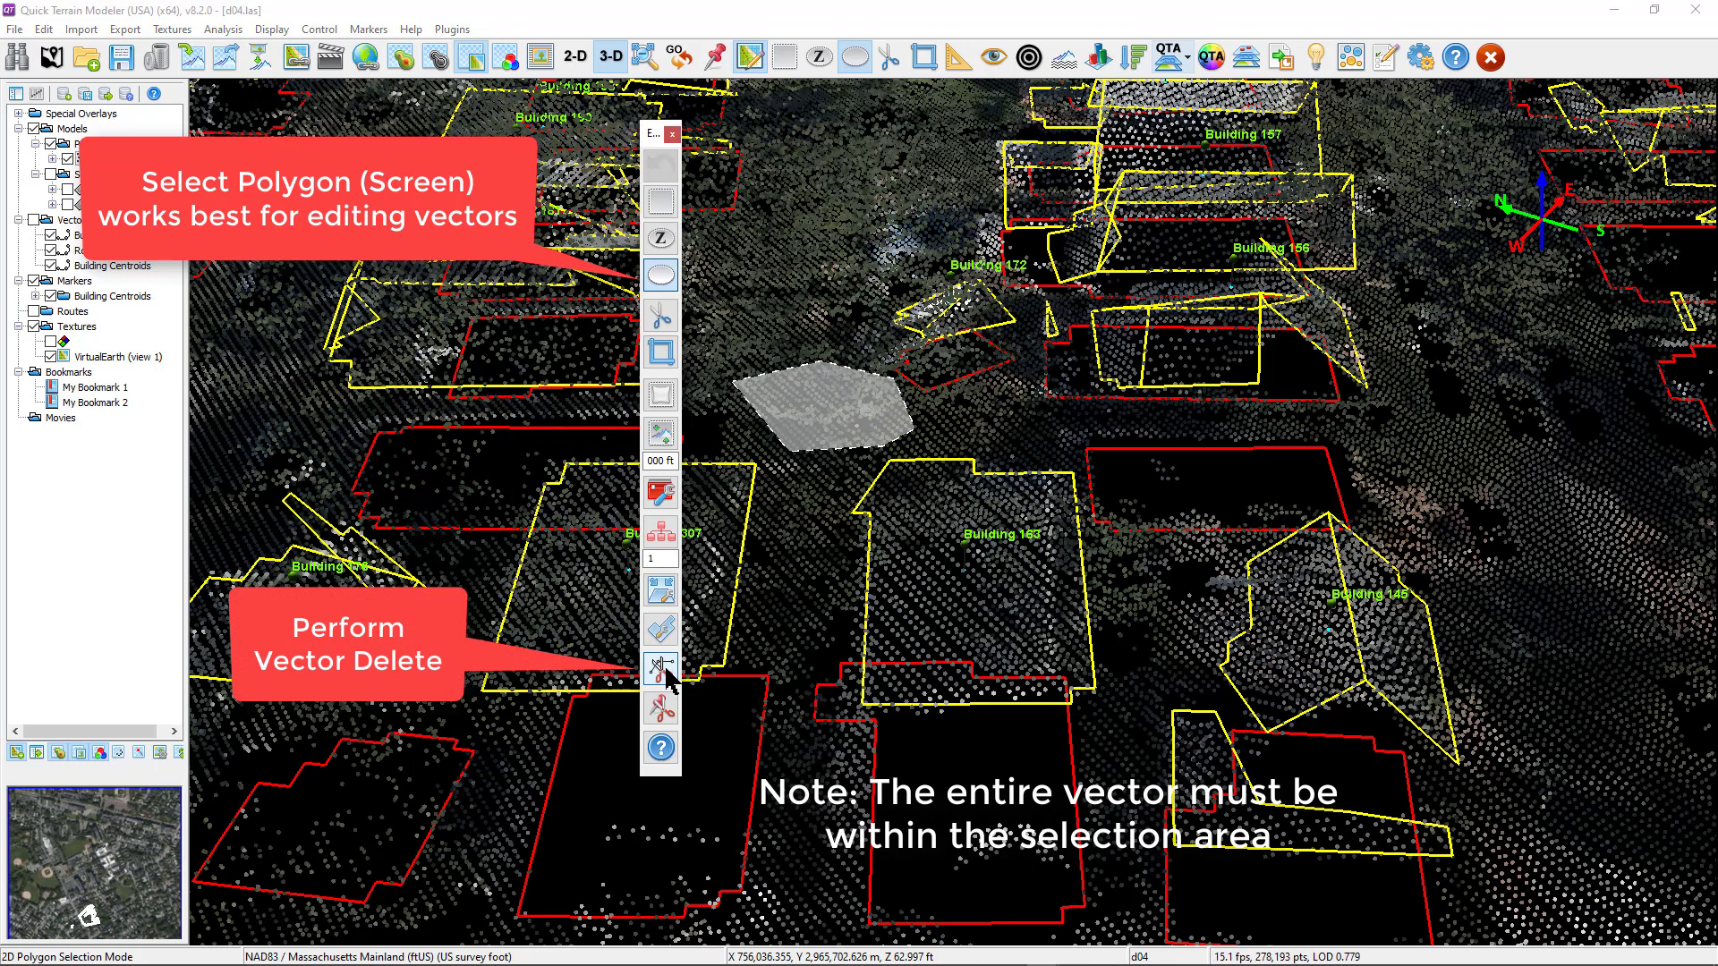
Move Building 163's left-edge nodes so its outline fits the roof
left_click(854, 58)
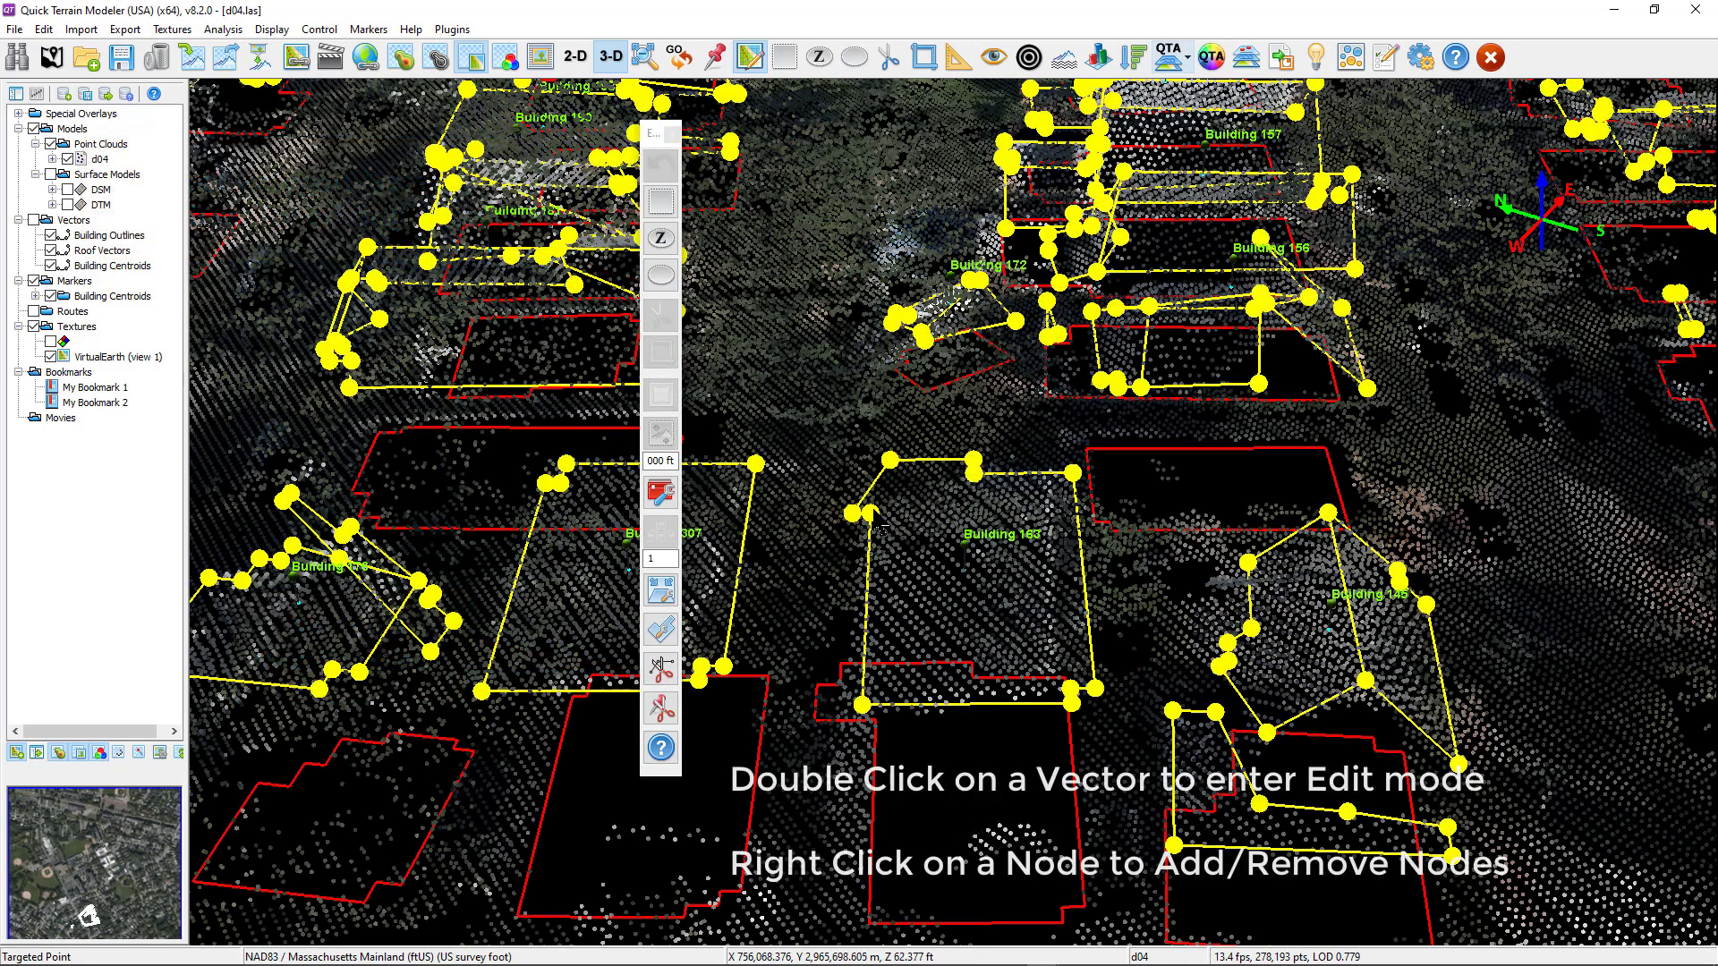
left_click_drag(870, 513, 855, 588)
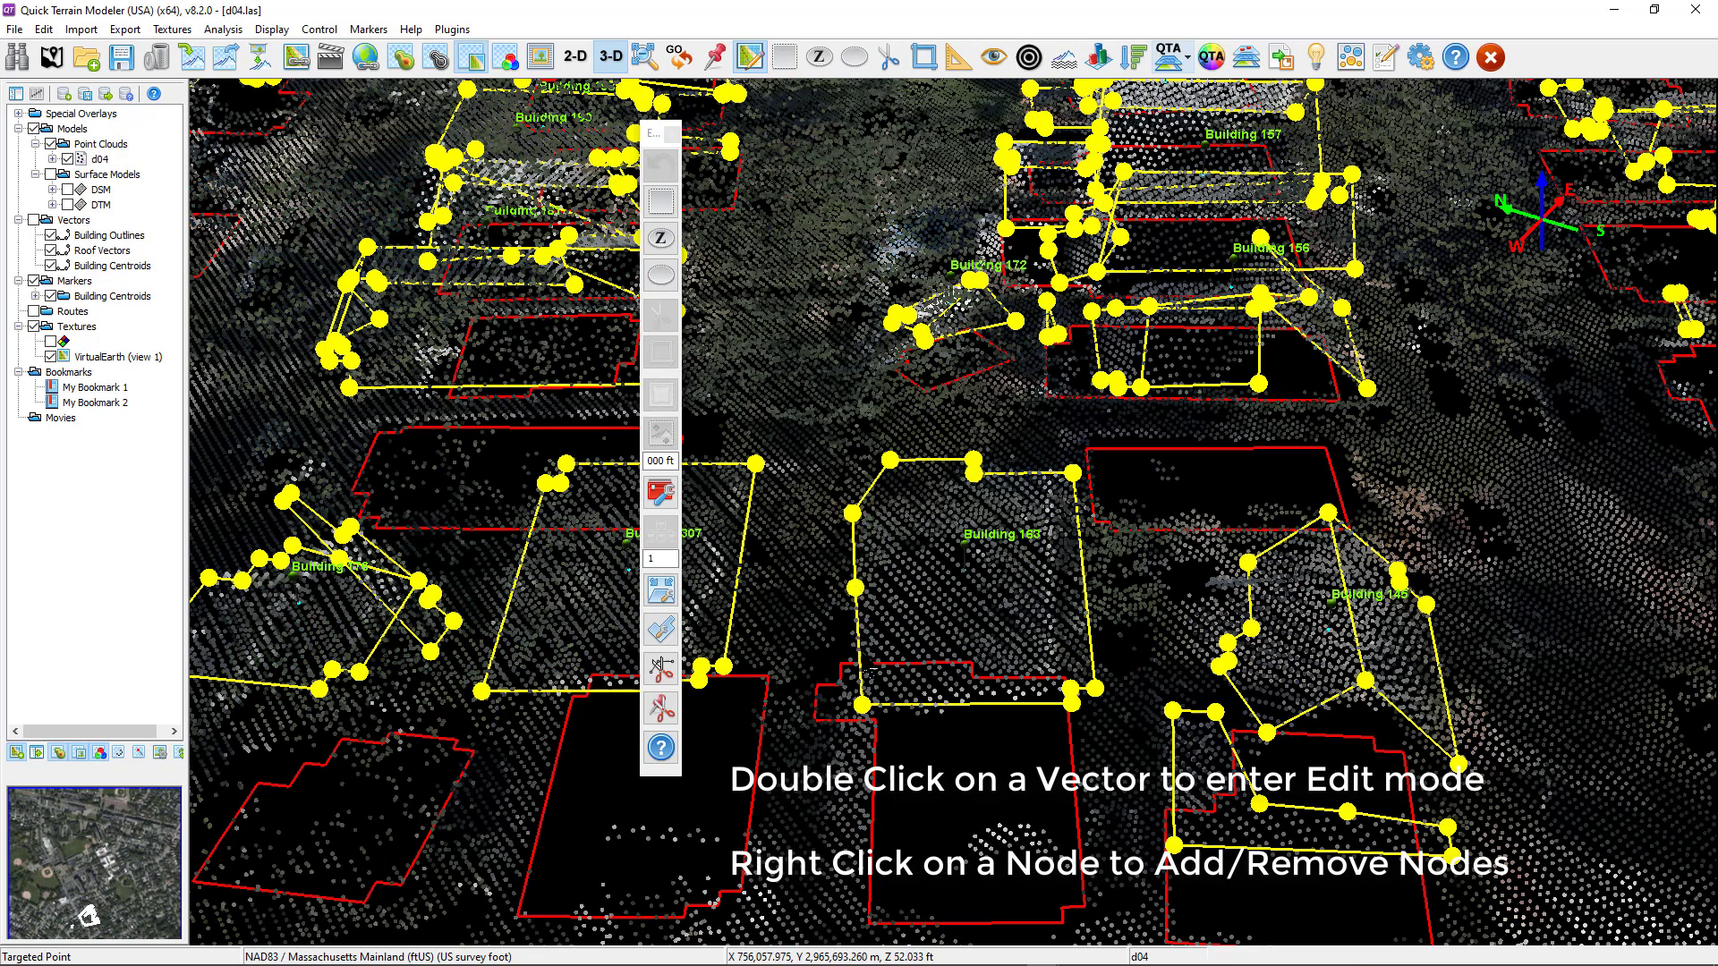
left_click_drag(862, 705, 856, 704)
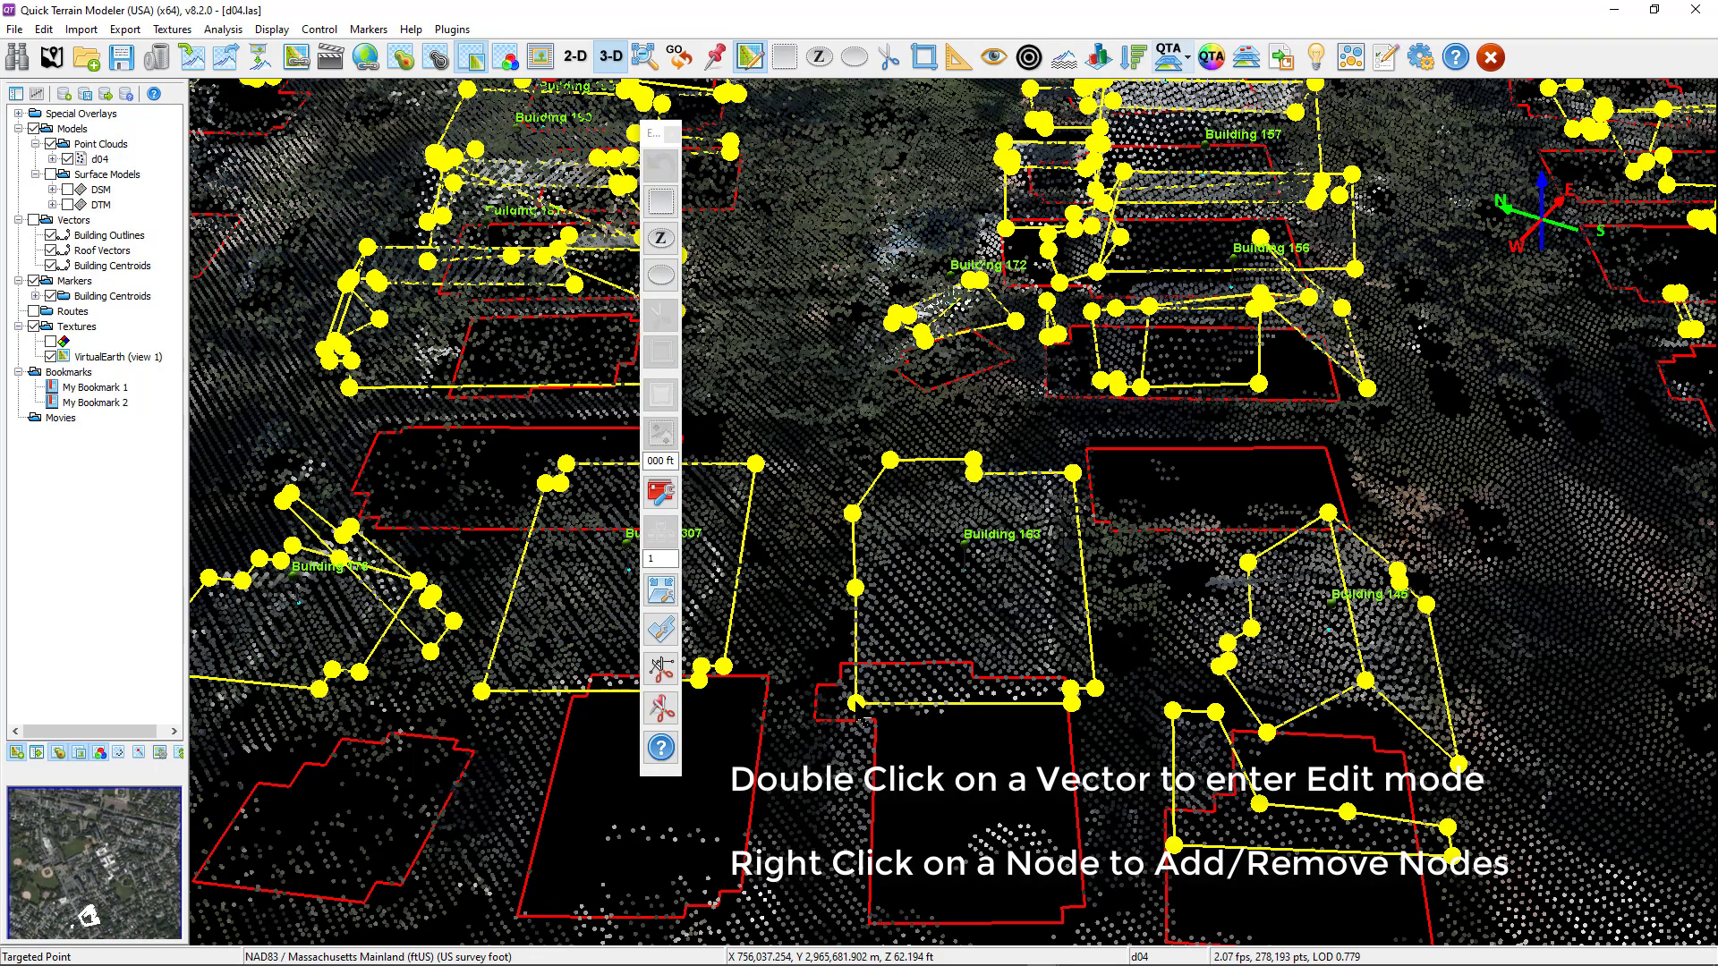
left_click(817, 584)
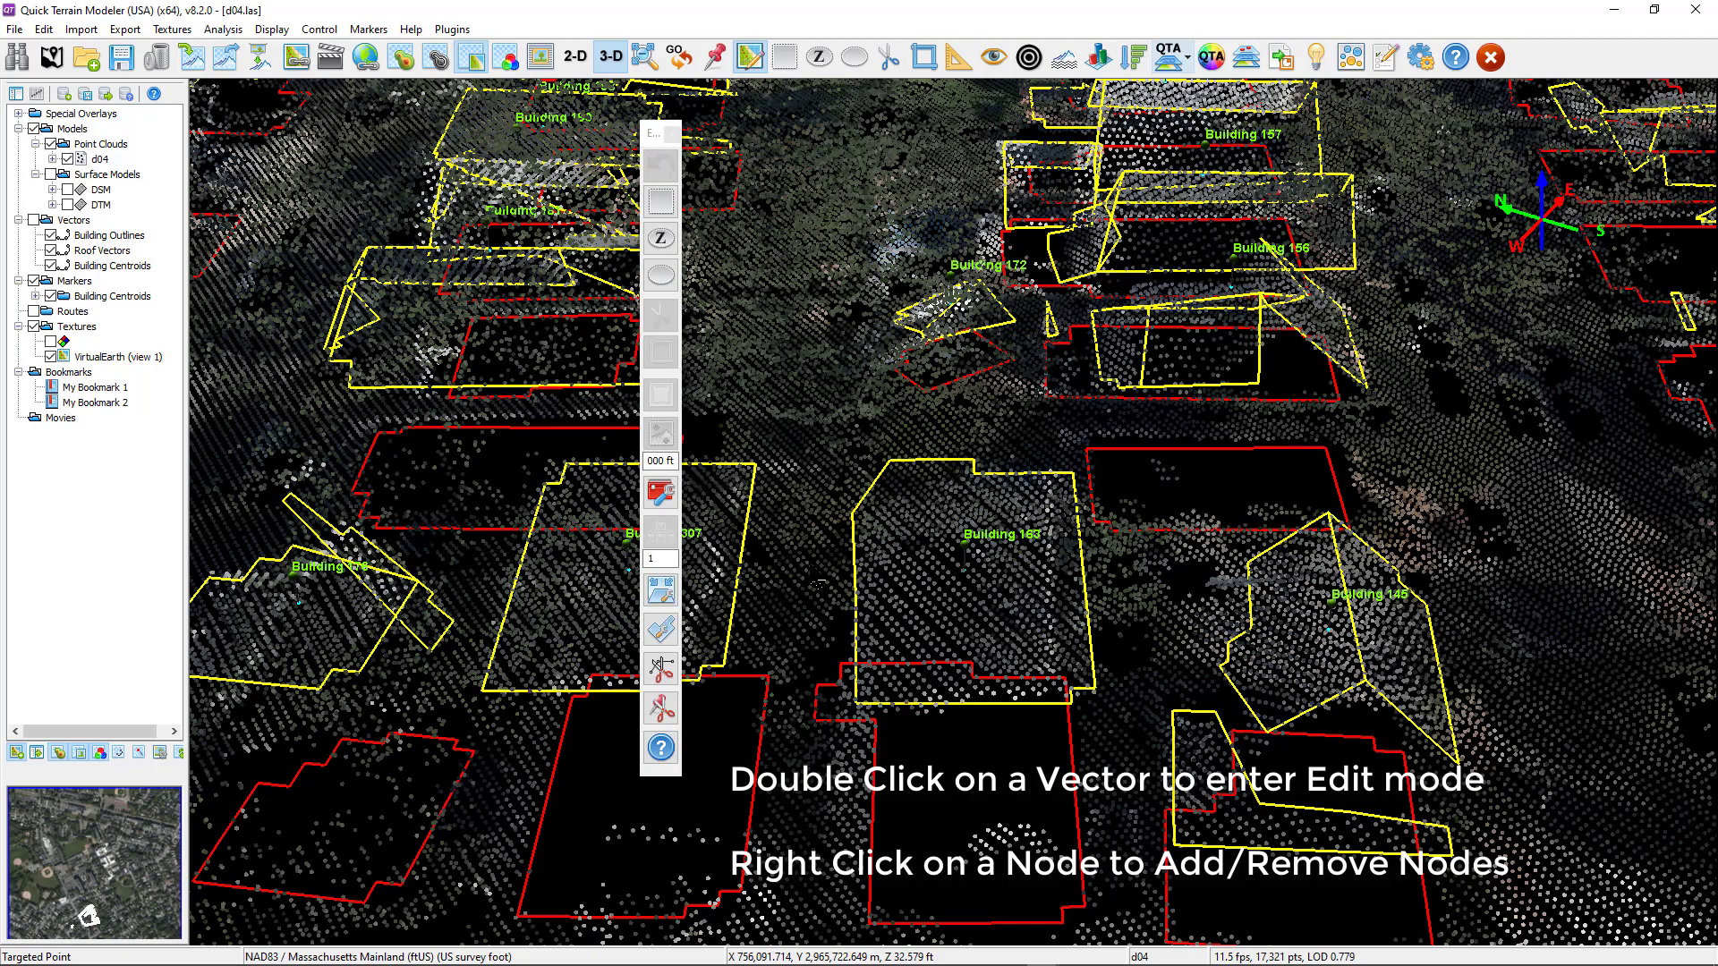
Draw a polygon selection around the stray points near Building 172 and delete them
left_click(660, 274)
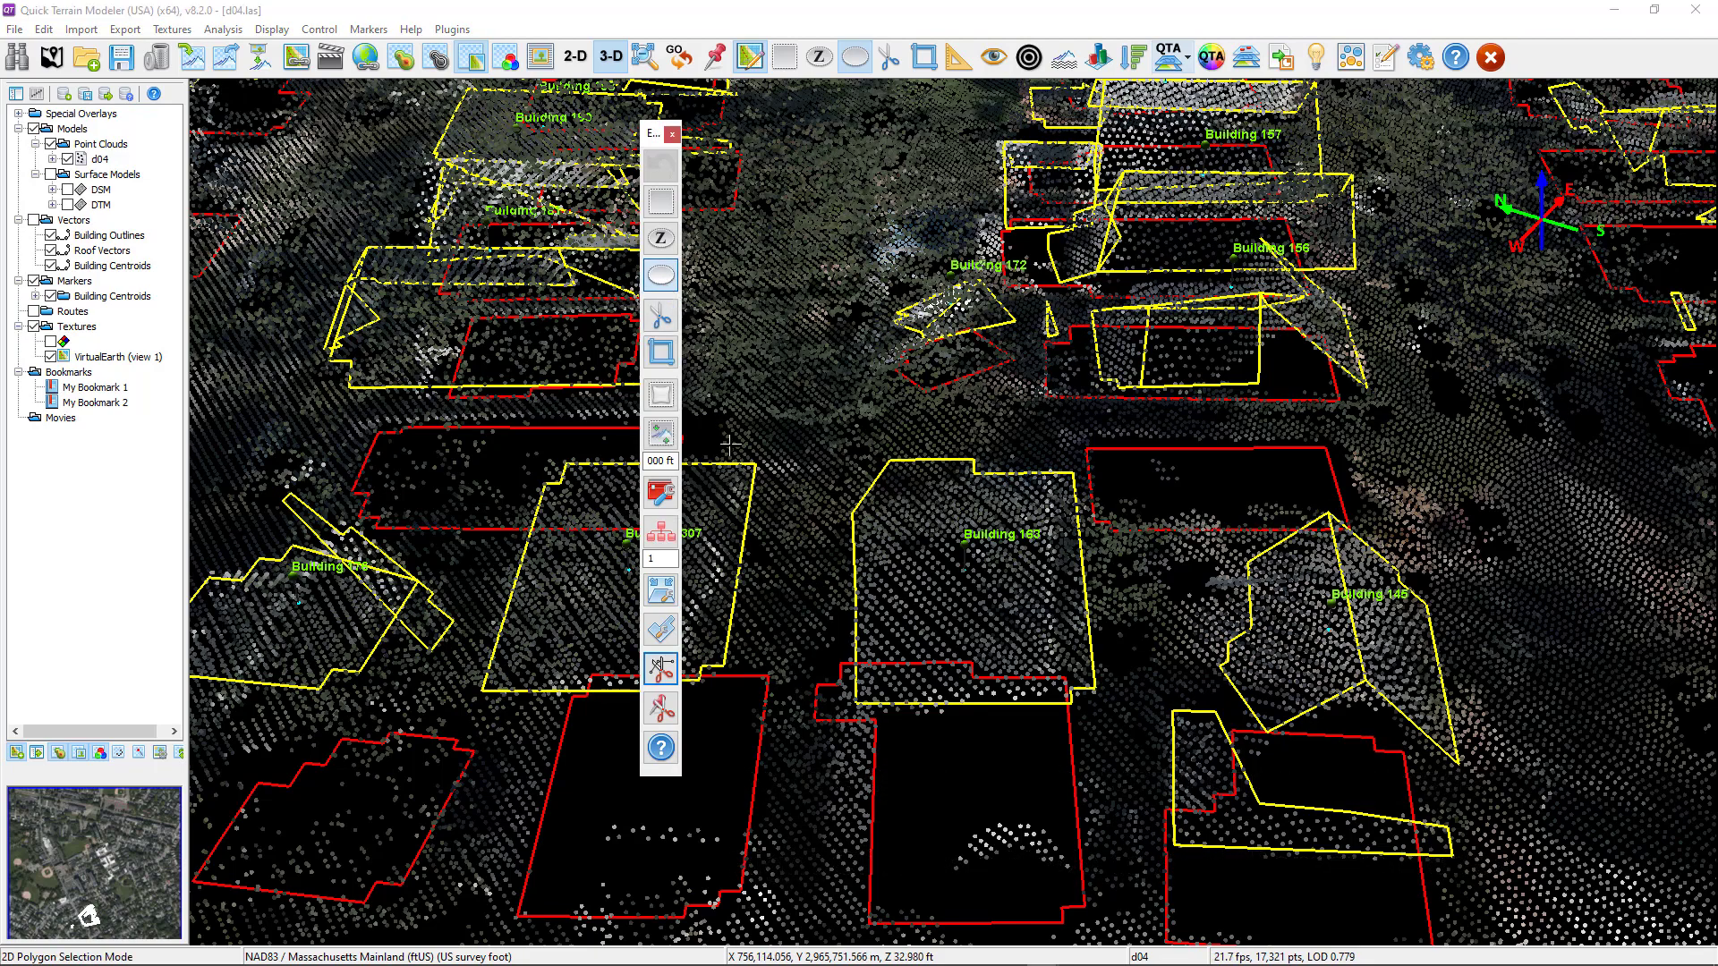
left_click(830, 255)
left_click(908, 439)
left_click(1046, 345)
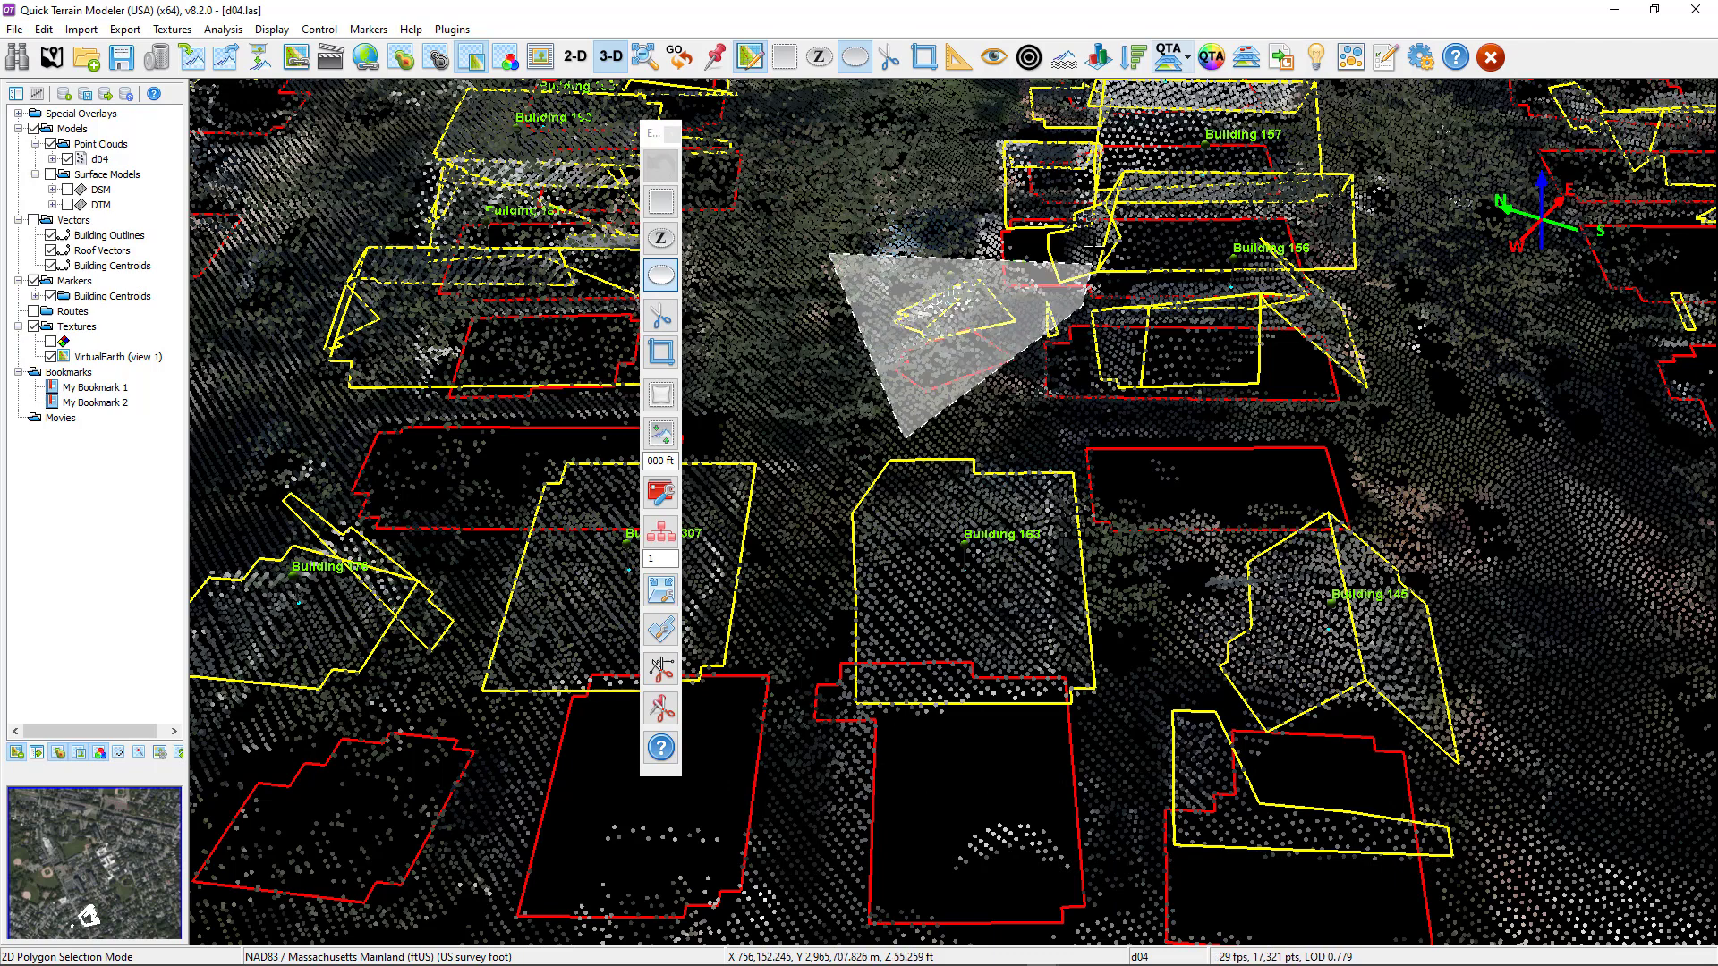
left_click(1093, 264)
left_click(1009, 179)
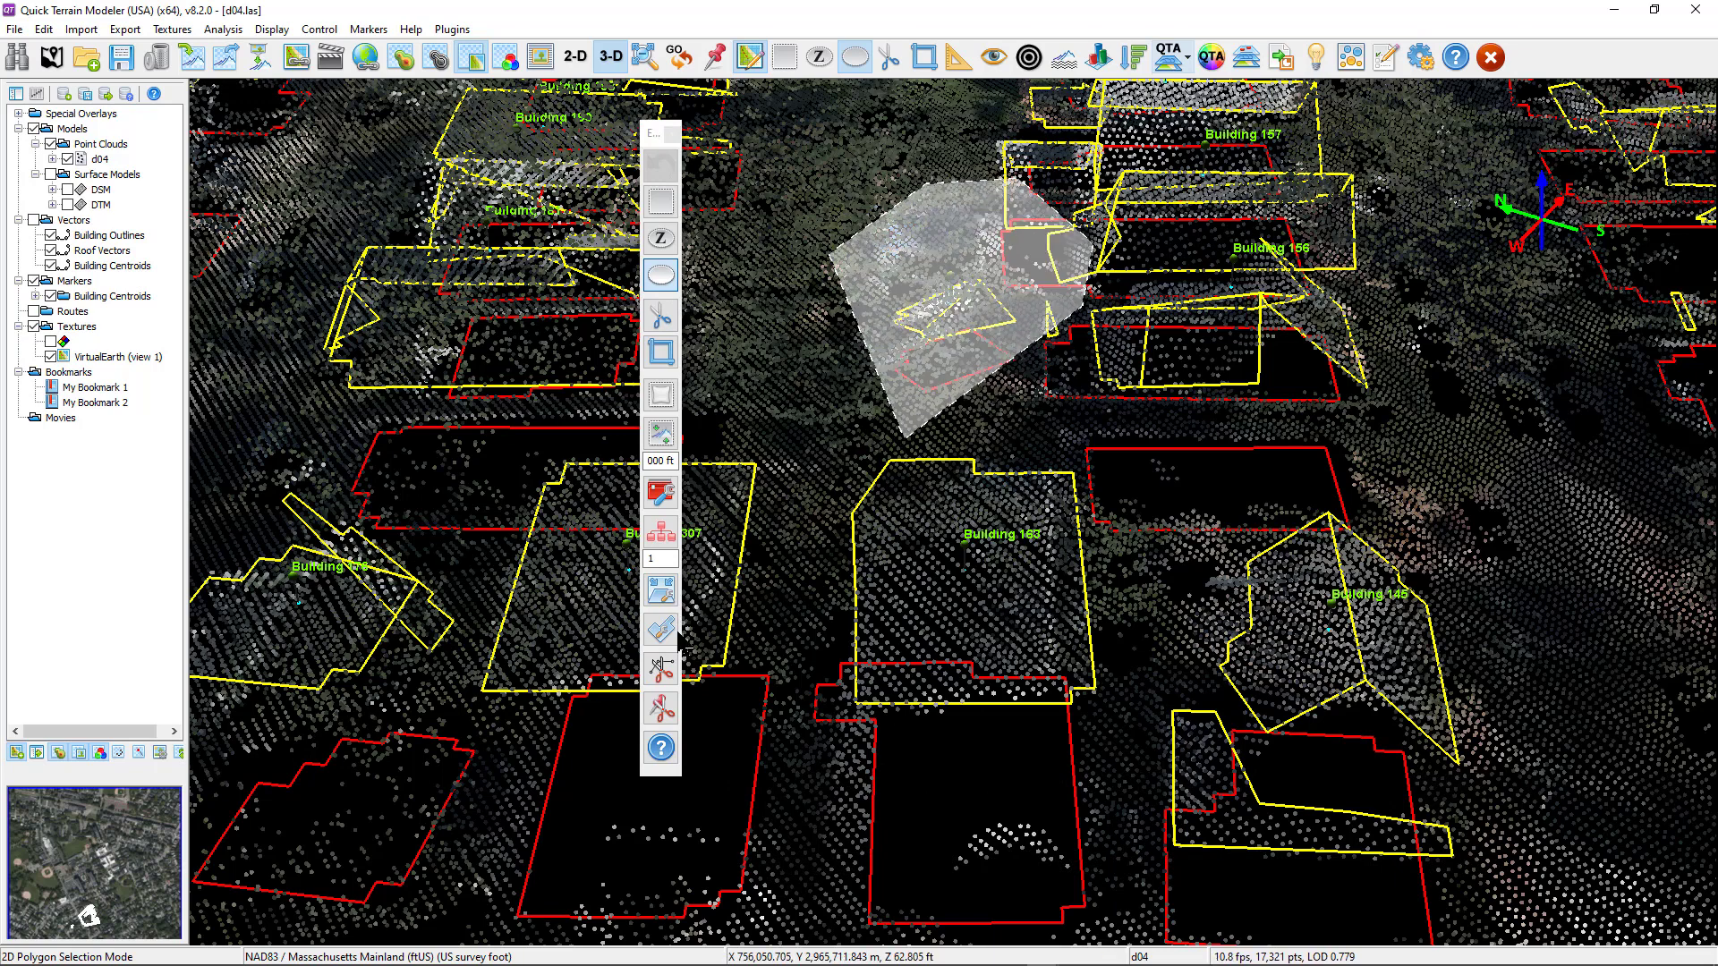
left_click(661, 711)
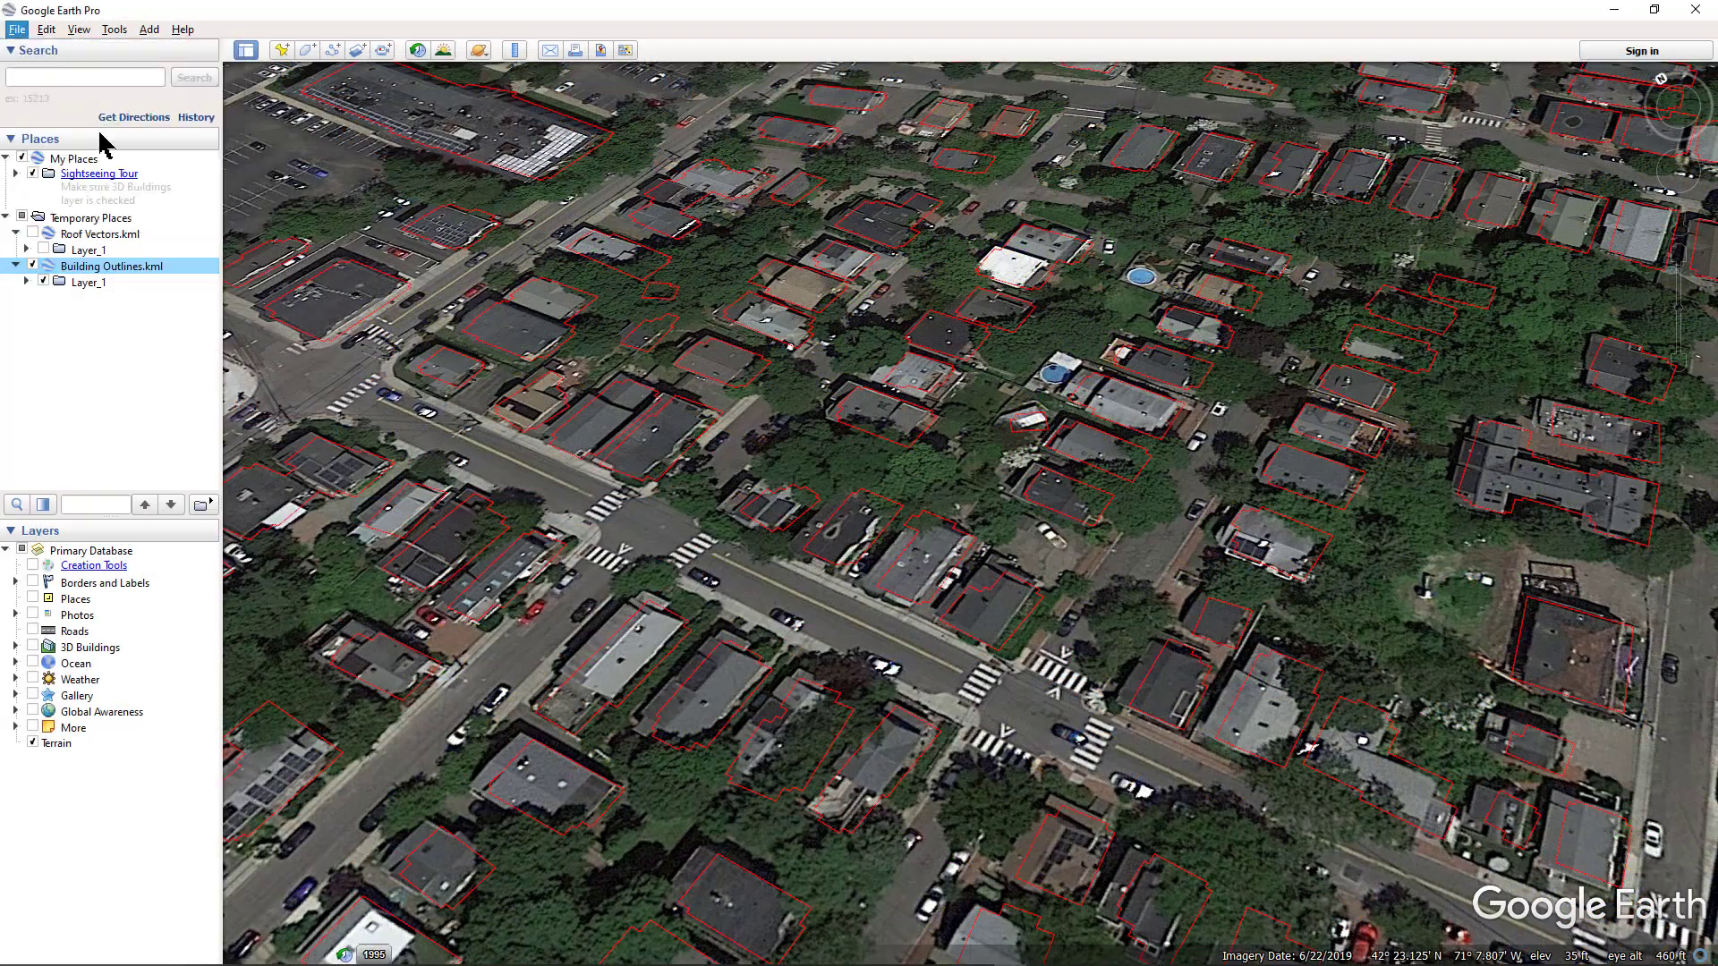
Load Roof Vectors.shp into Google Earth Pro without a style template
key("ctrl+o")
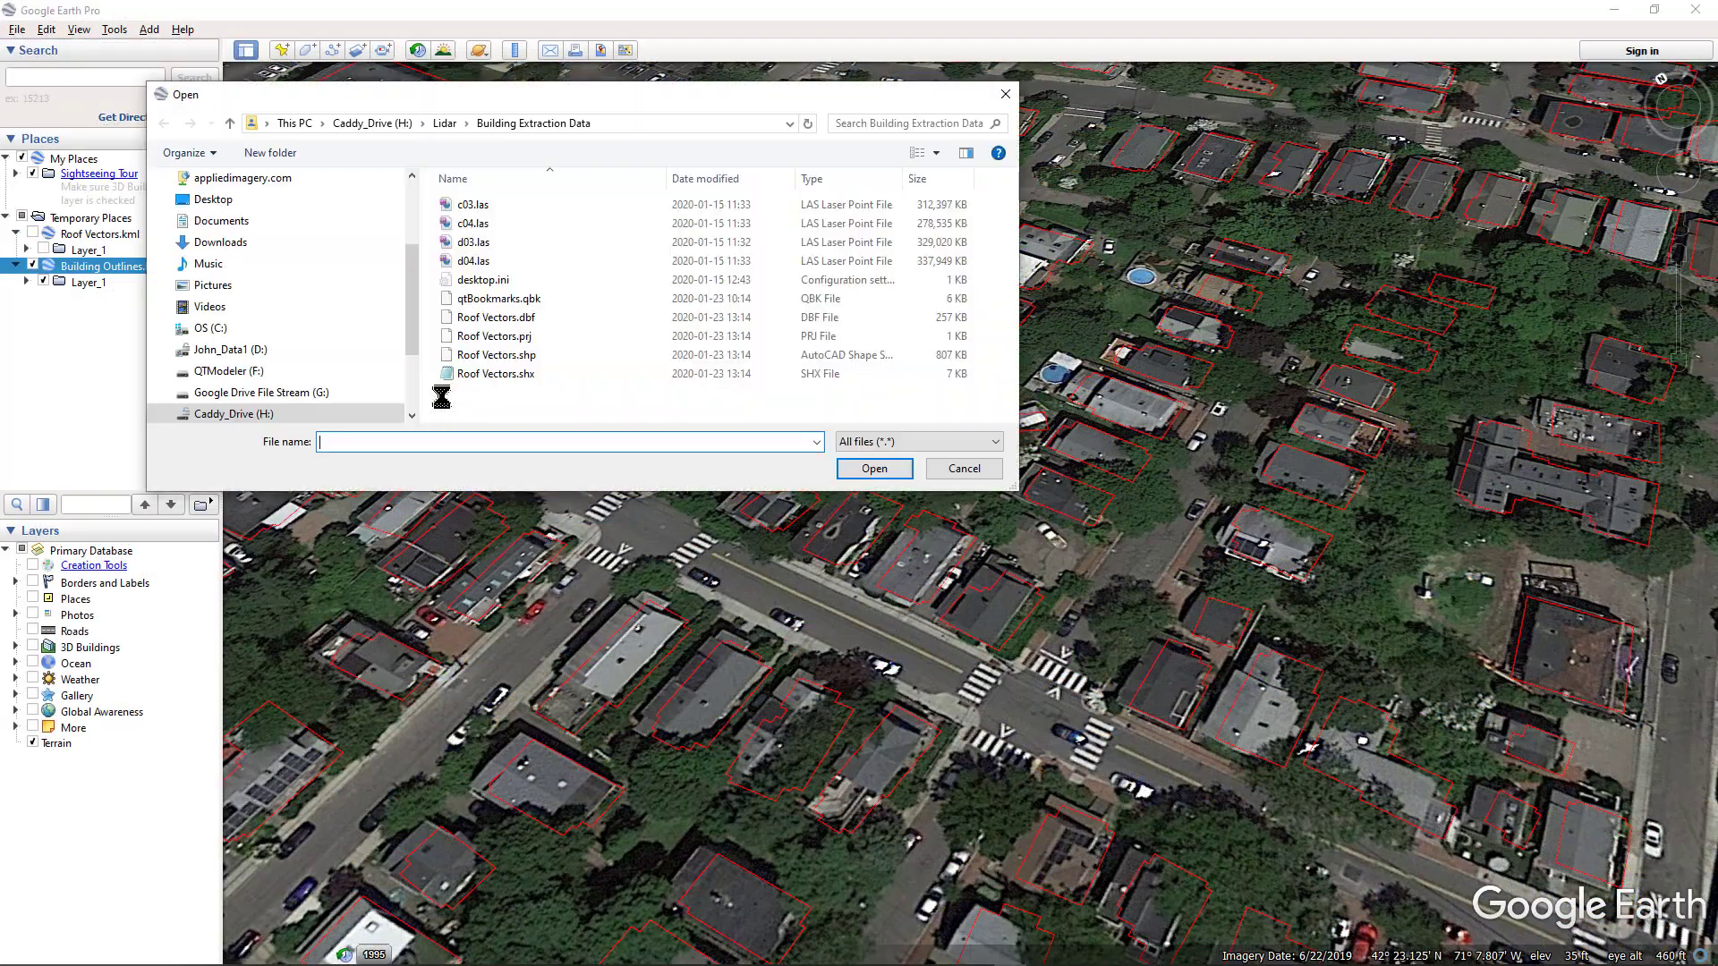
left_click(451, 368)
left_click(841, 465)
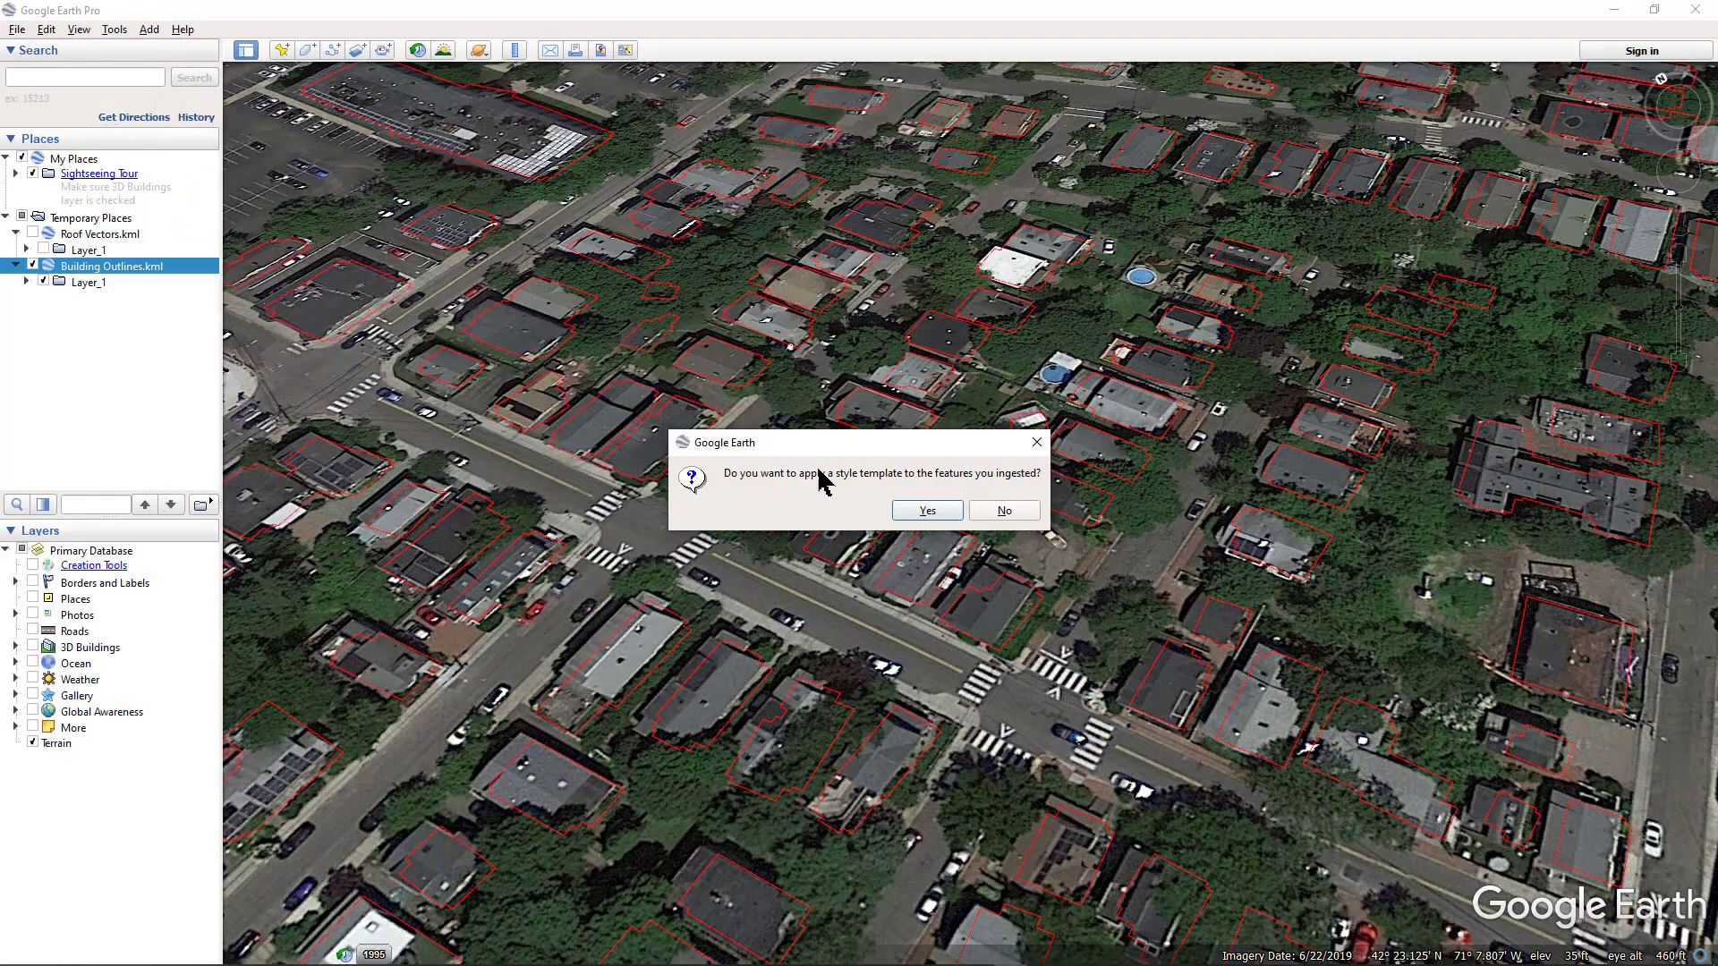
left_click(1004, 510)
Set the Roof Vectors folder altitude to Absolute with sides extended to ground
left_click(124, 315)
right_click(123, 315)
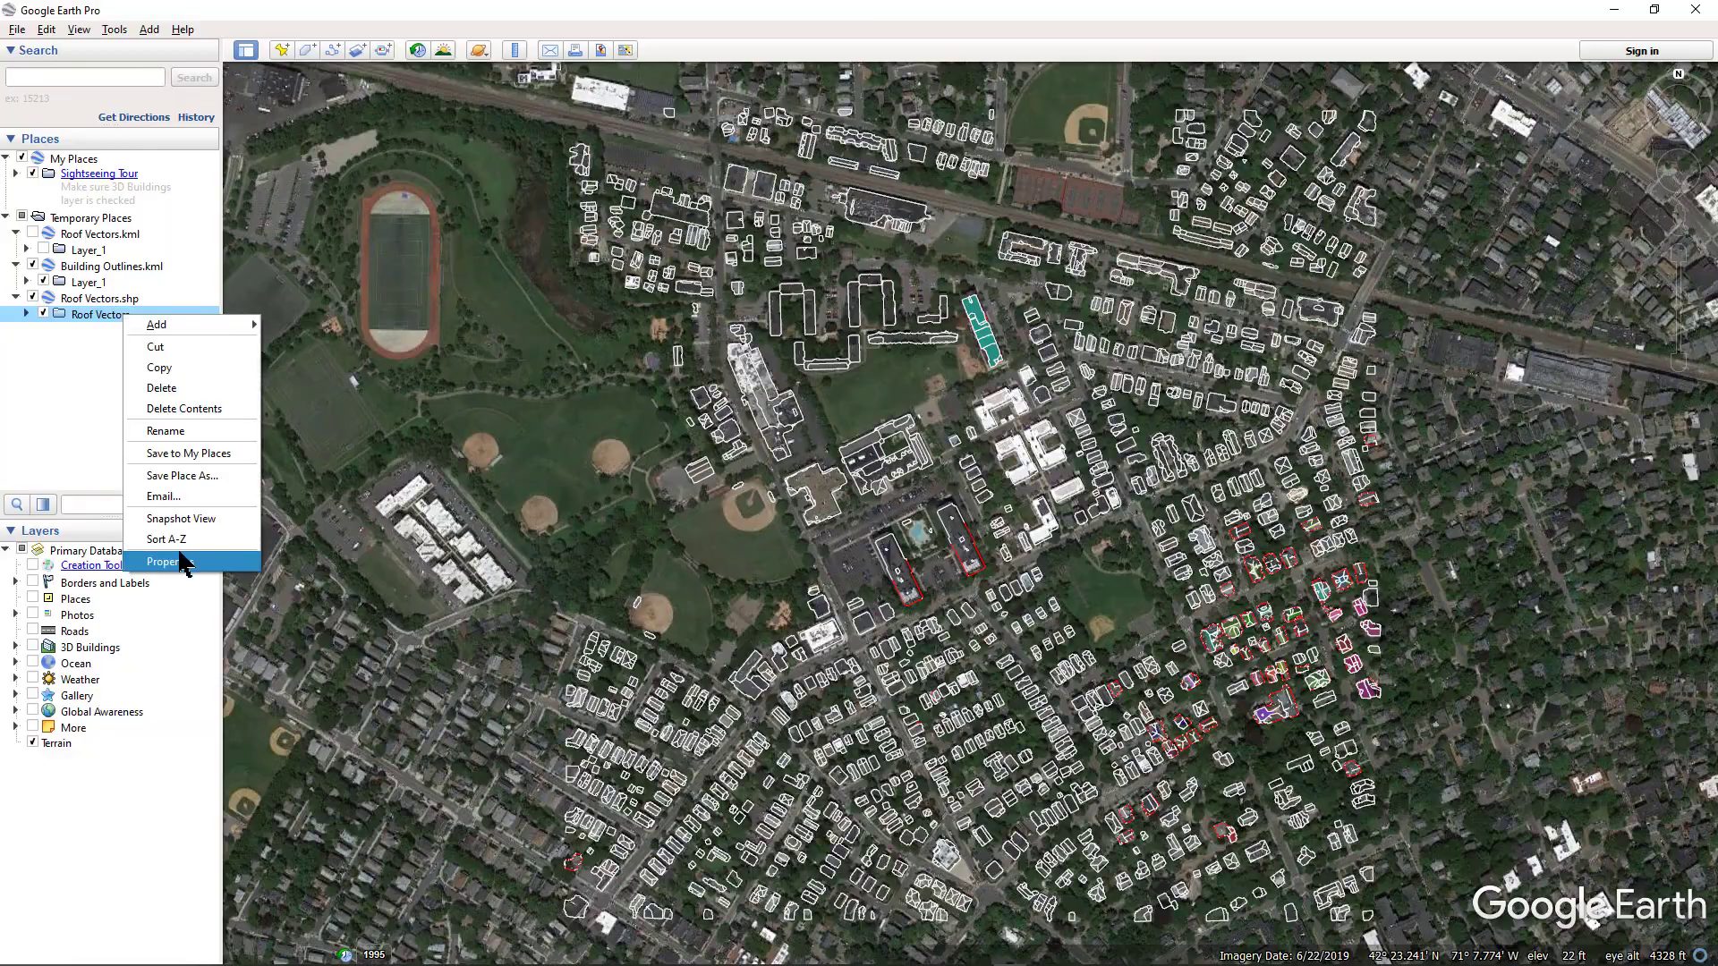
left_click(175, 553)
left_click(291, 224)
left_click(430, 268)
left_click(423, 253)
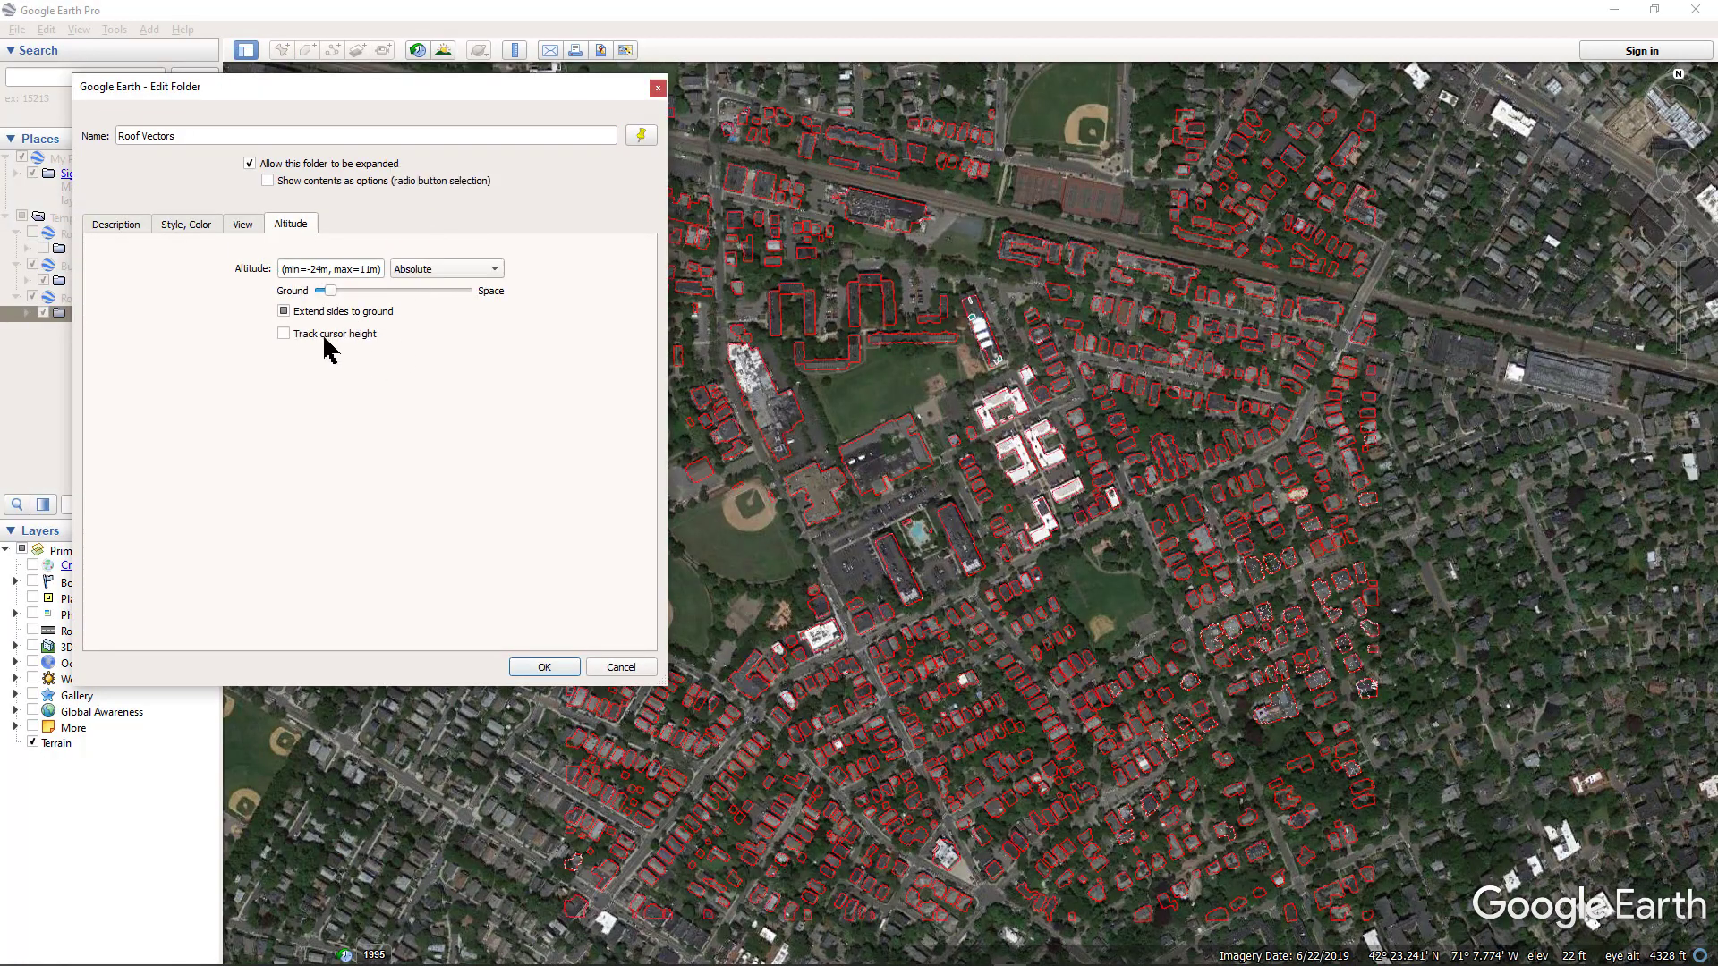
left_click(331, 291)
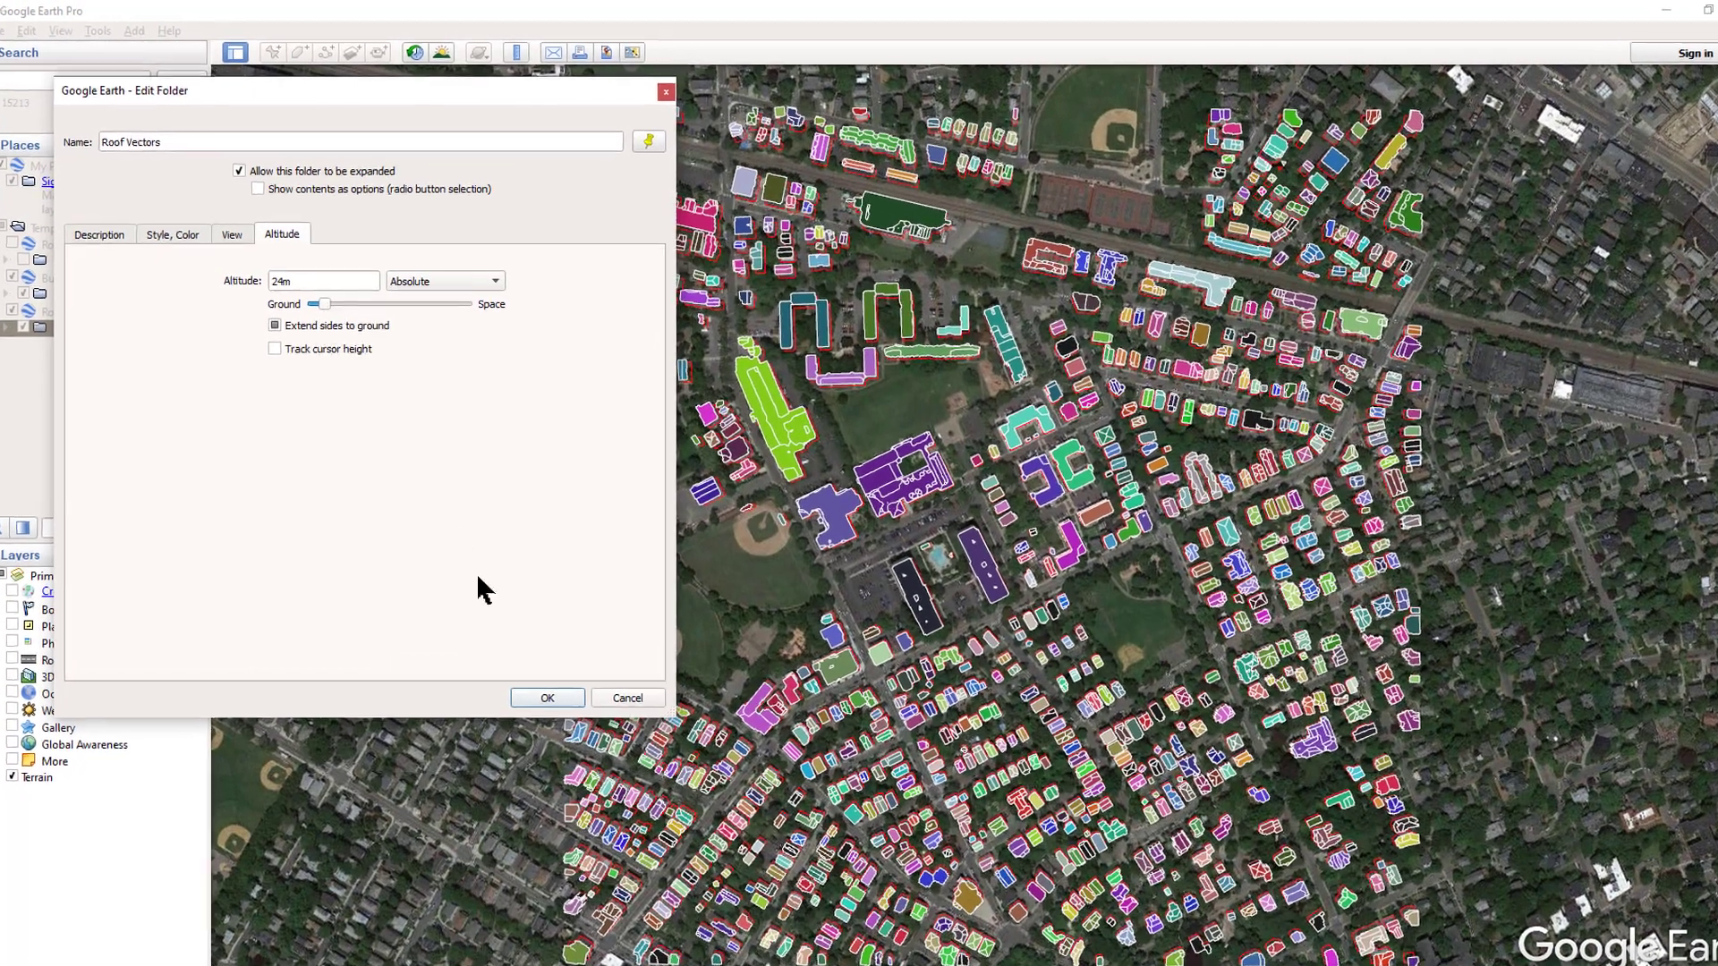
left_click(547, 698)
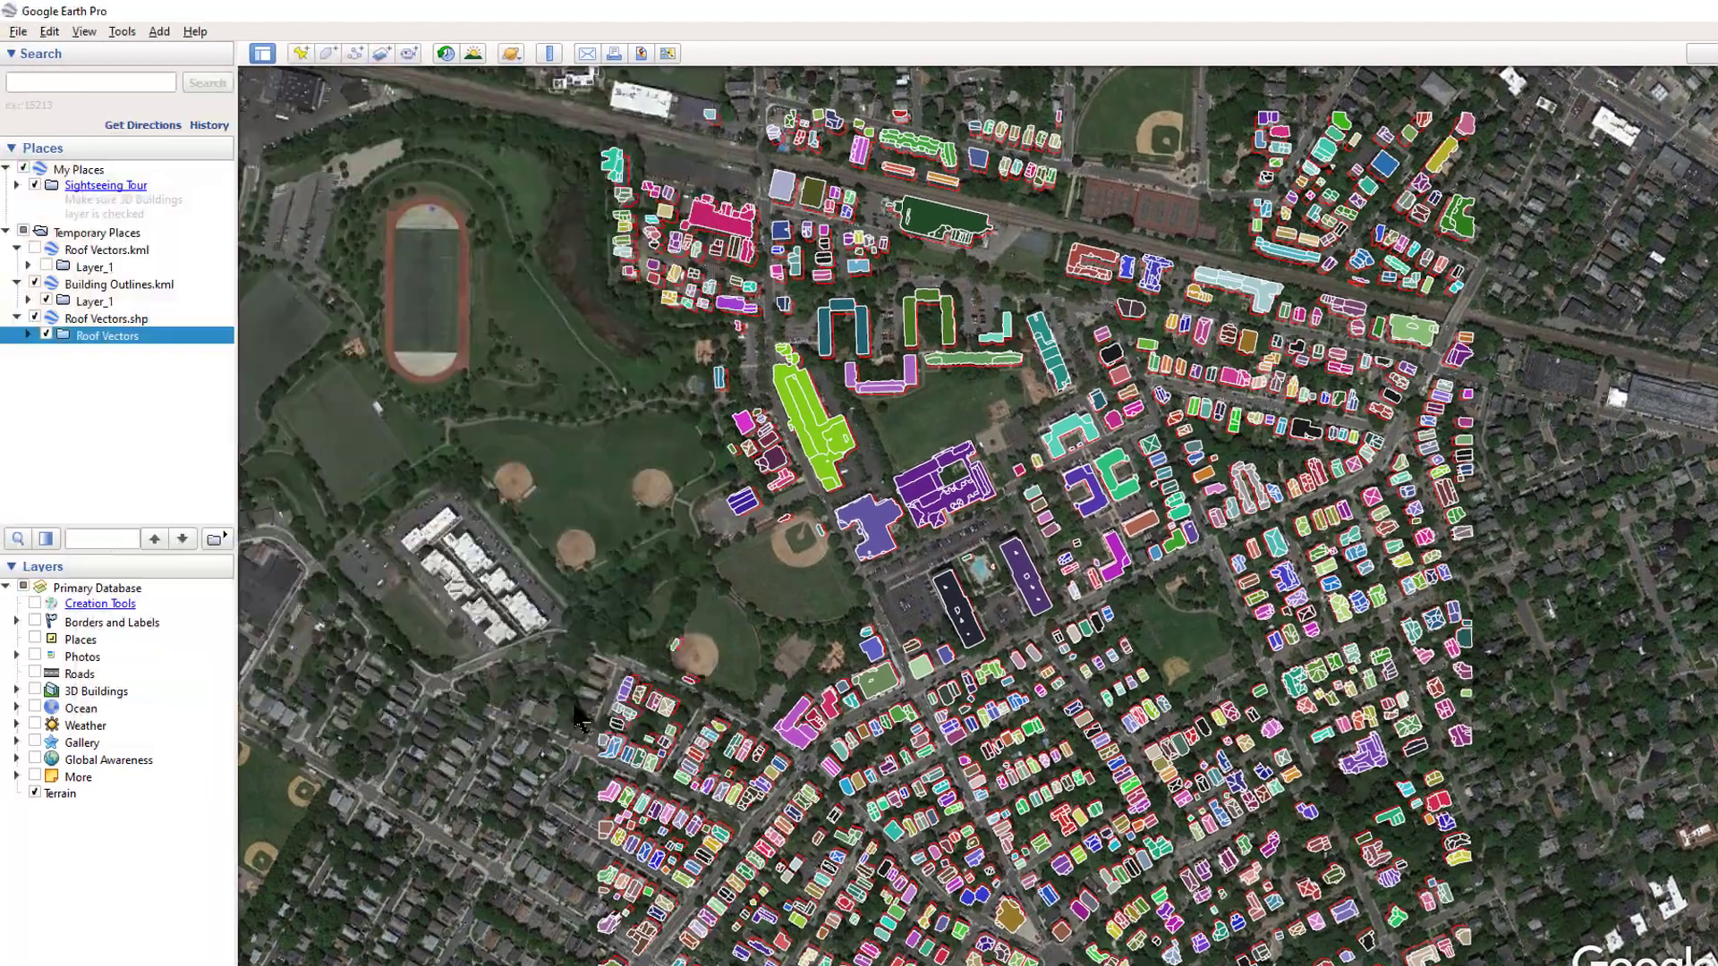
Zoom in closer on the coloured 3-D roof solids
scroll(534, 917, "up", 5)
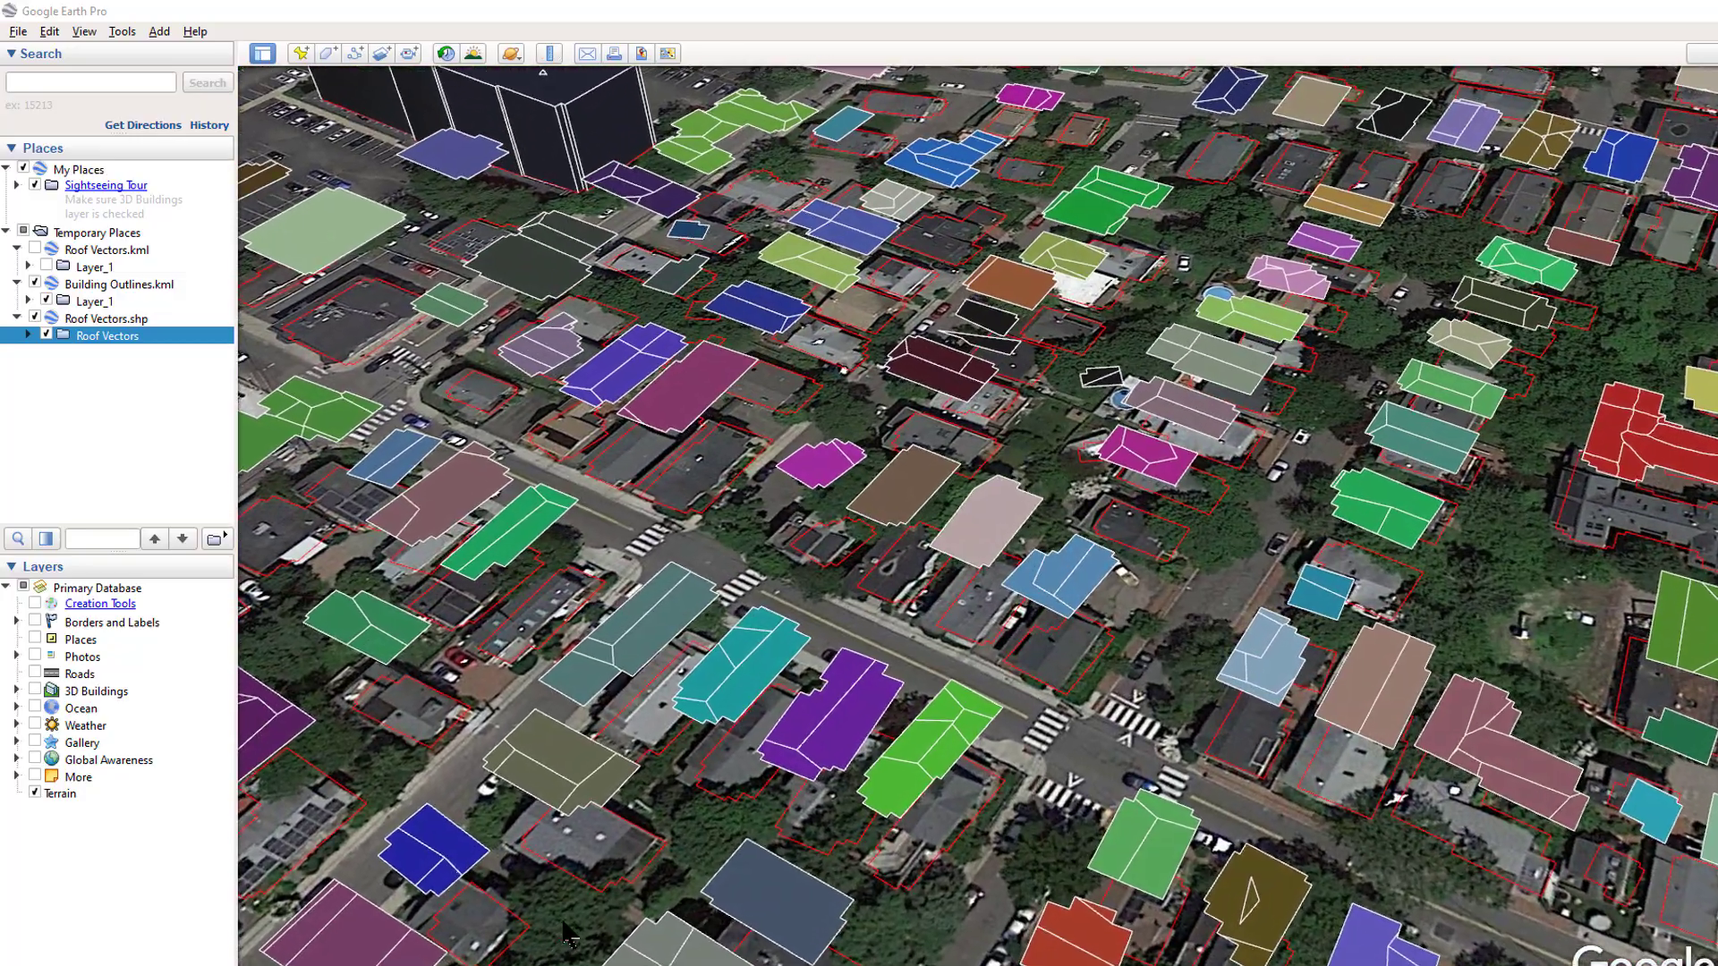